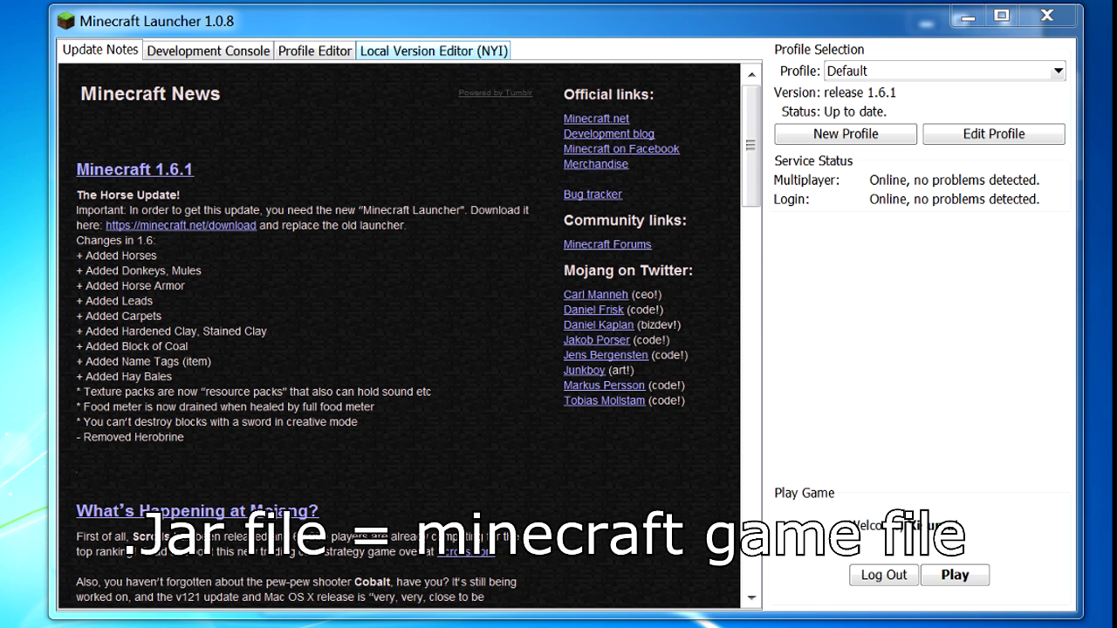
# Review the local version list and the game versions offered in the Default profile's settings, leaving the profile unsaved
pyautogui.click(433, 50)
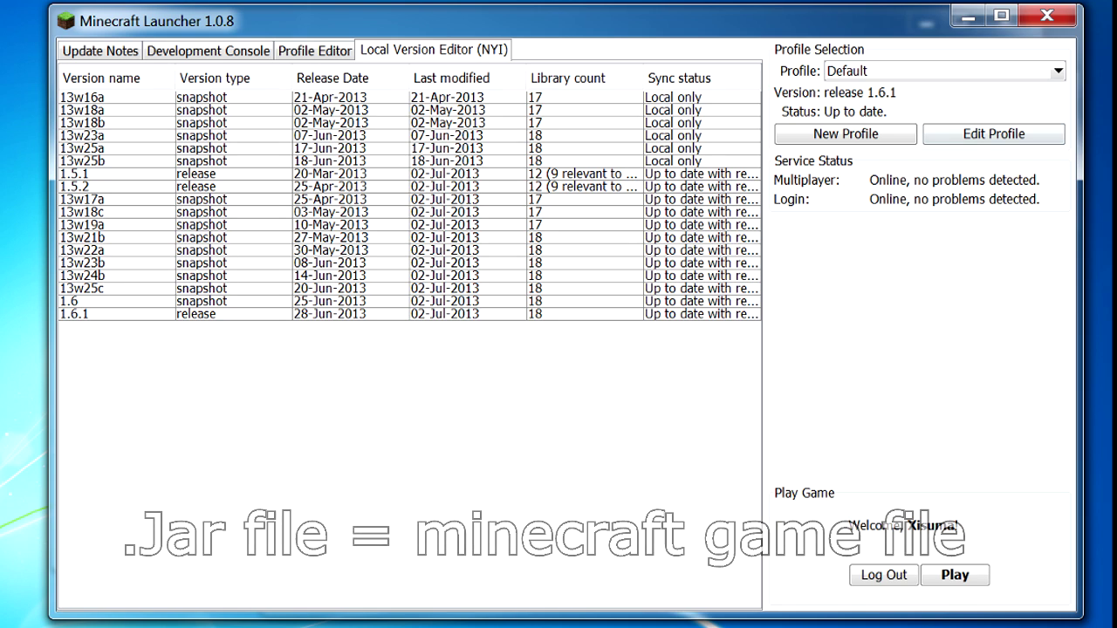
pyautogui.click(993, 133)
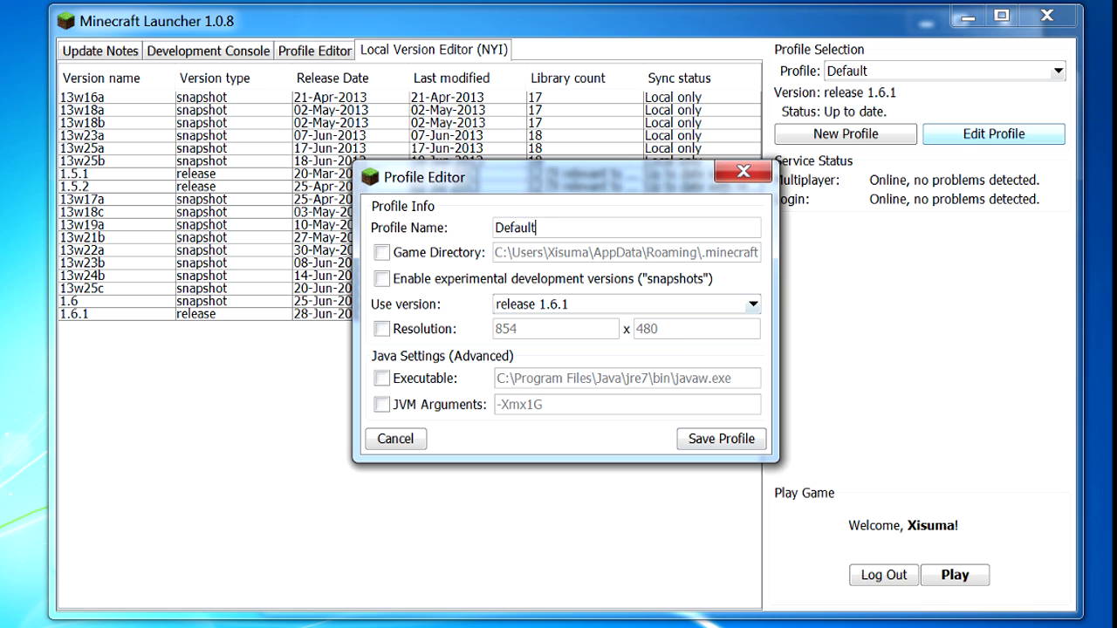
pyautogui.click(626, 304)
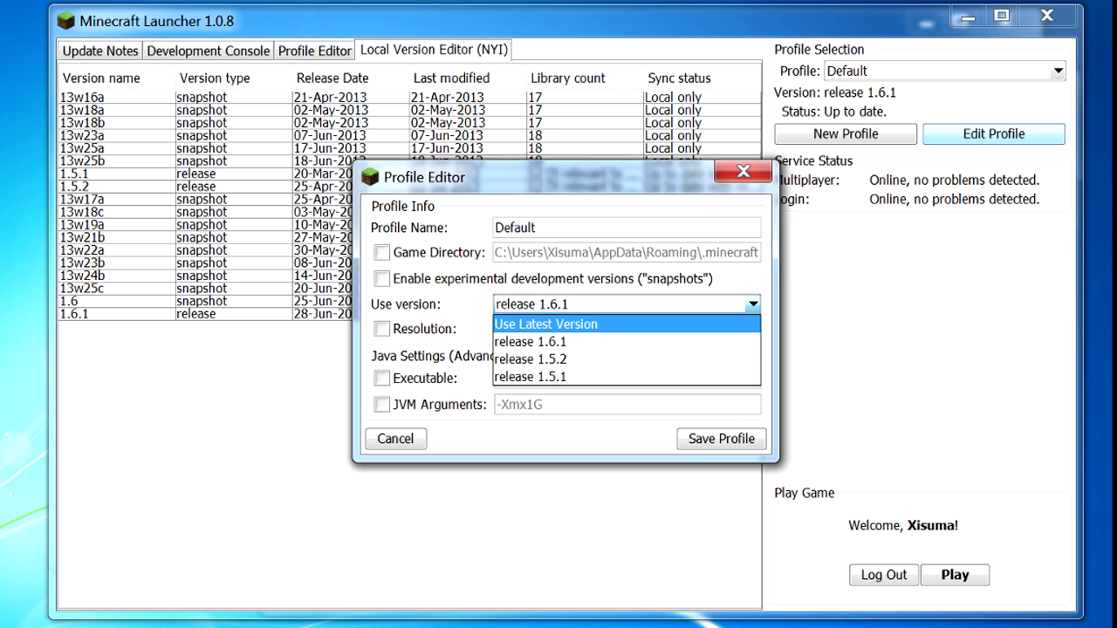
pyautogui.click(743, 170)
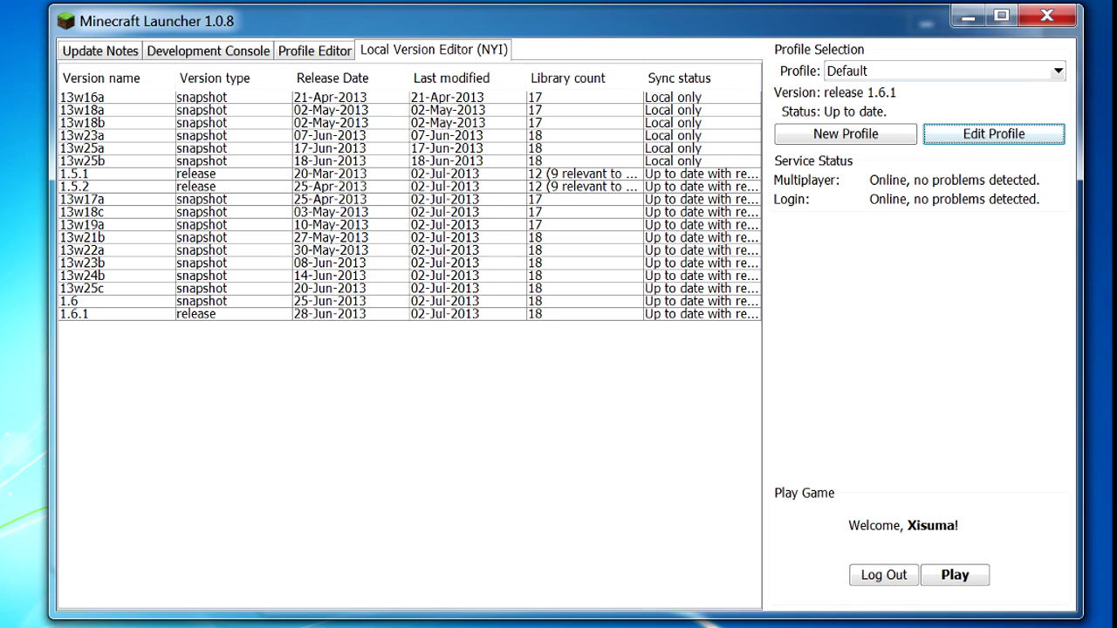
# Check the available profiles and look again at the Default profile's version choices, closing its editor without saving
pyautogui.click(944, 71)
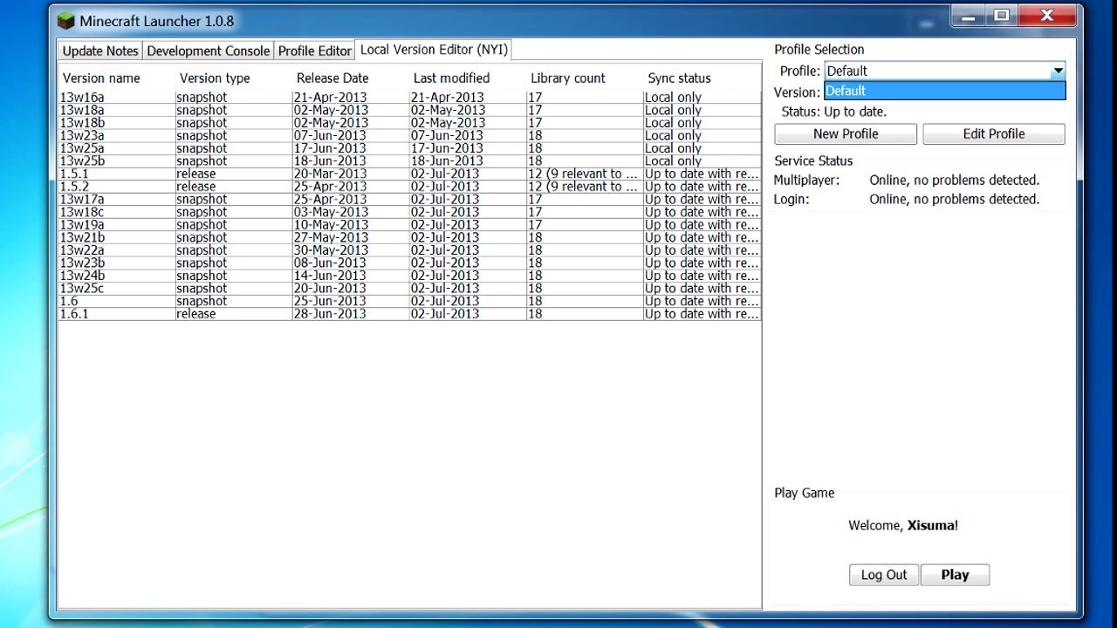
pyautogui.click(945, 90)
pyautogui.click(994, 133)
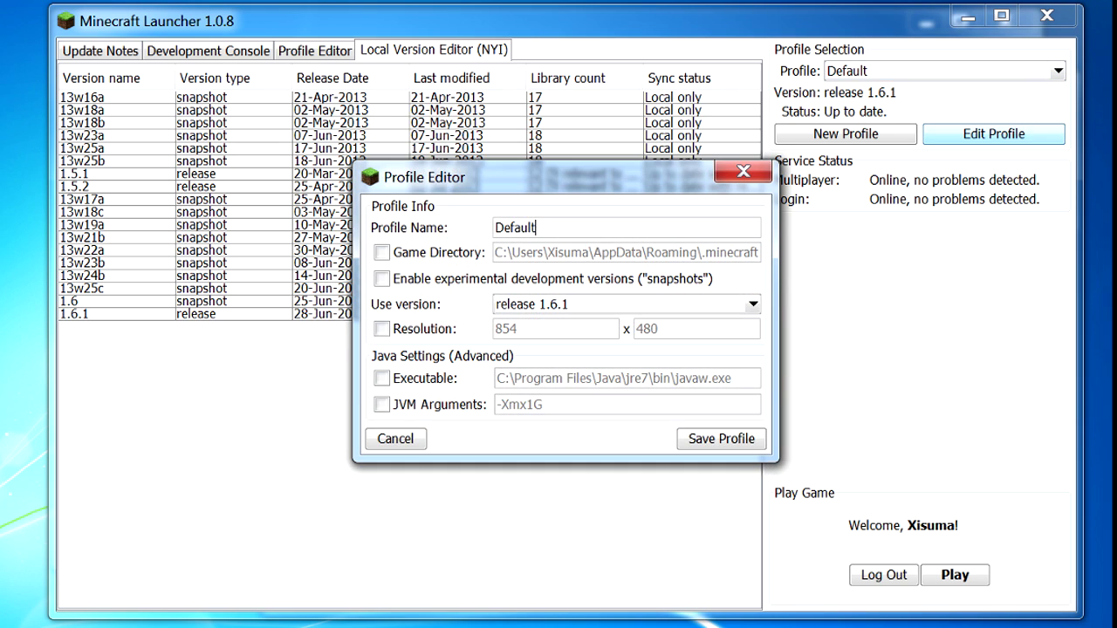
pyautogui.click(626, 303)
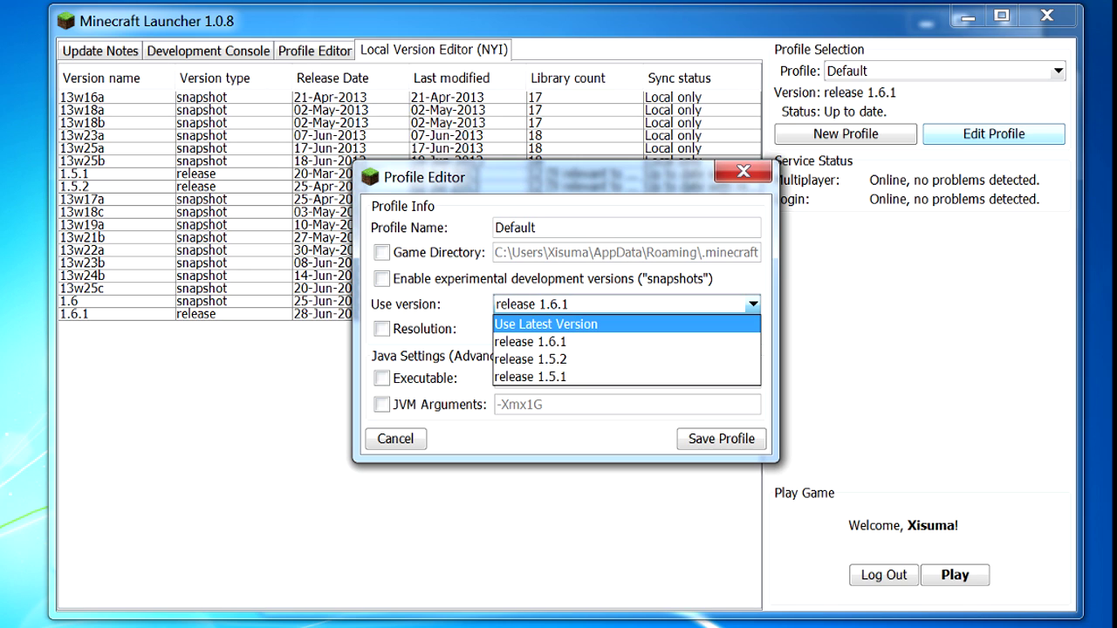
pyautogui.click(743, 172)
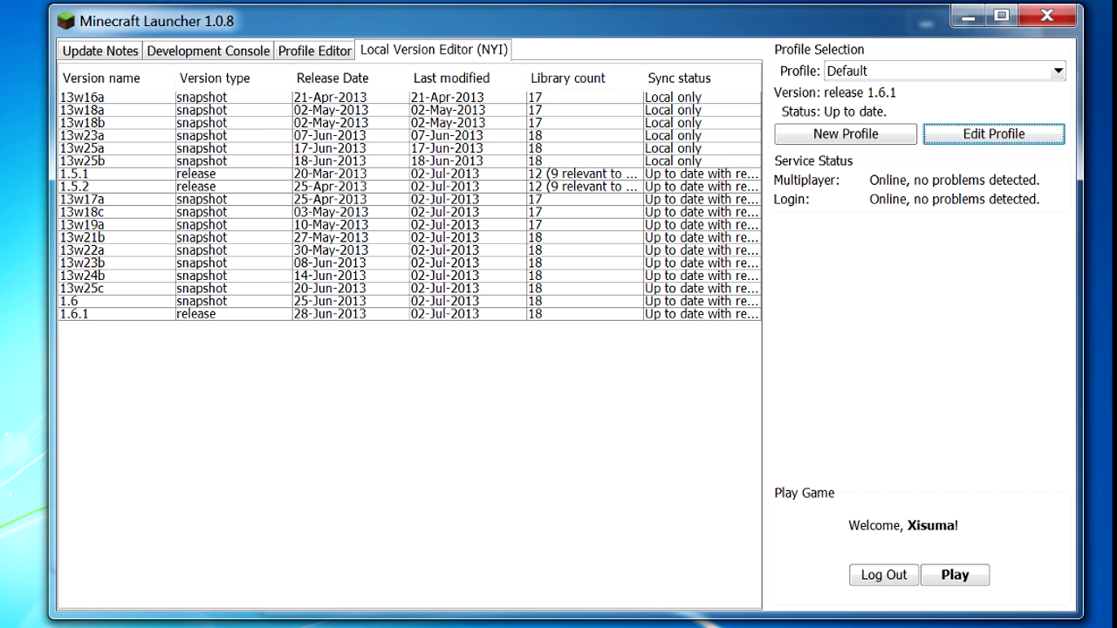
# Switch to a new Windows Explorer window, go to %appdata%, and open the versions folder inside .minecraft
pyautogui.press('super+e')
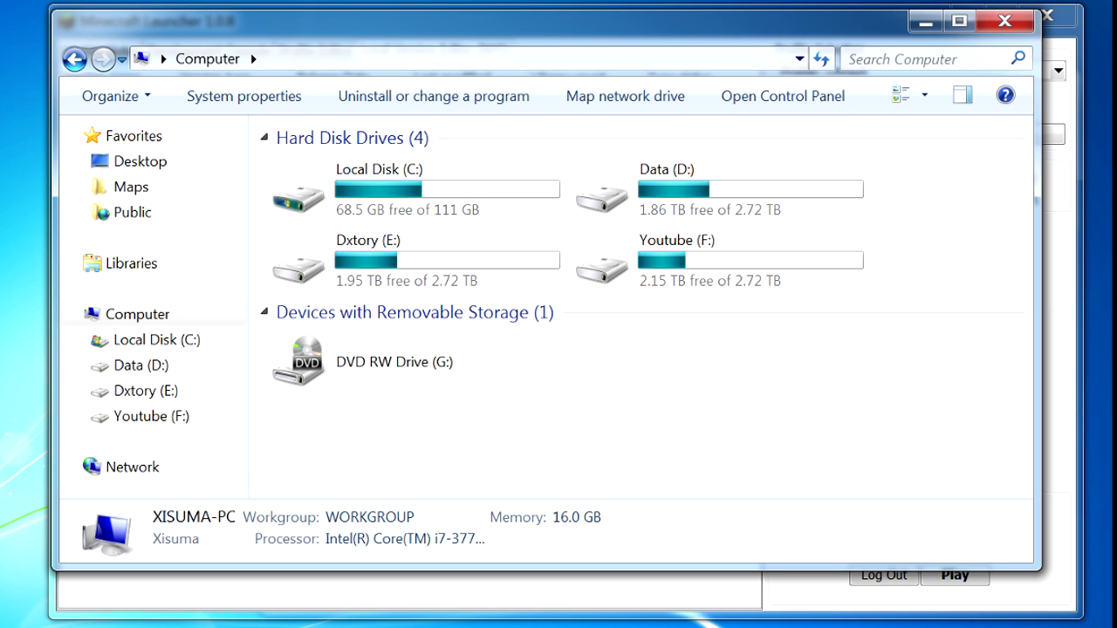
pyautogui.click(524, 59)
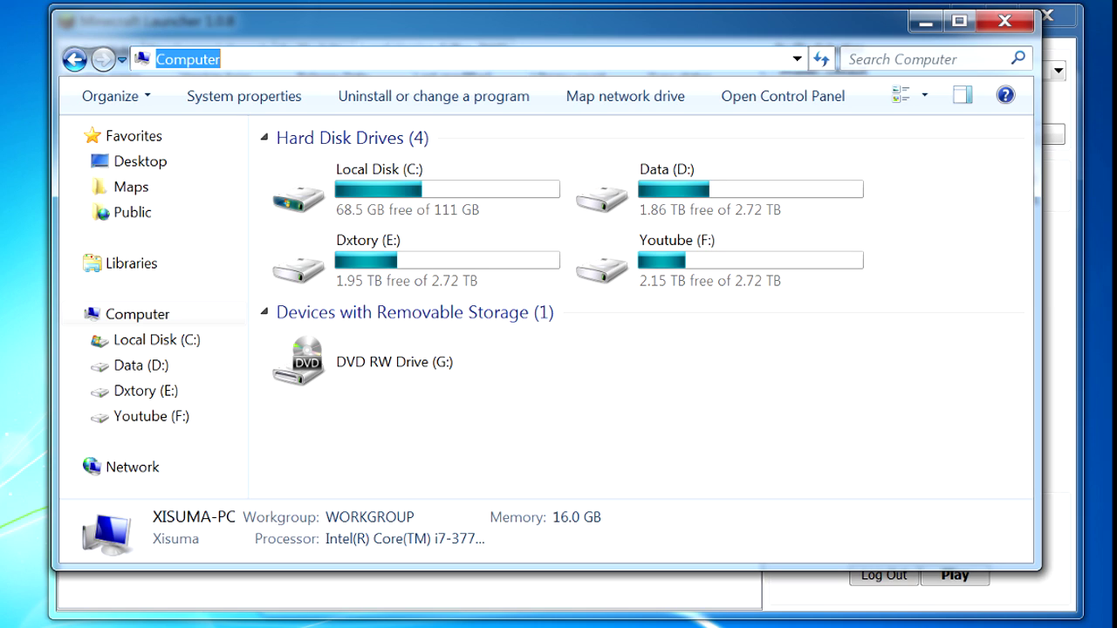
pyautogui.write('%')
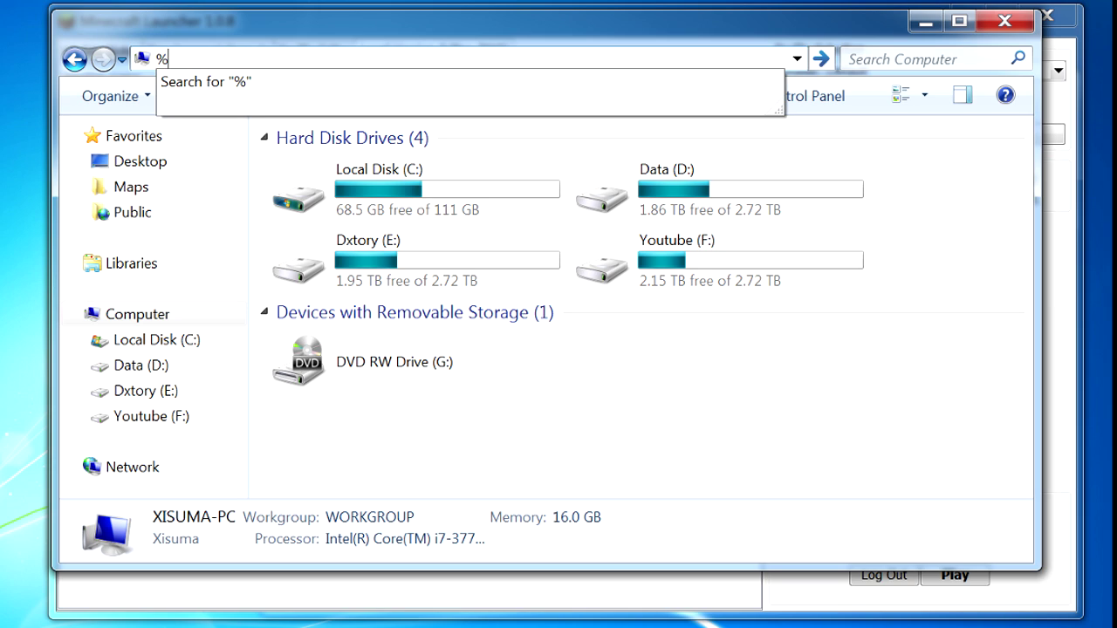
pyautogui.write('appdat')
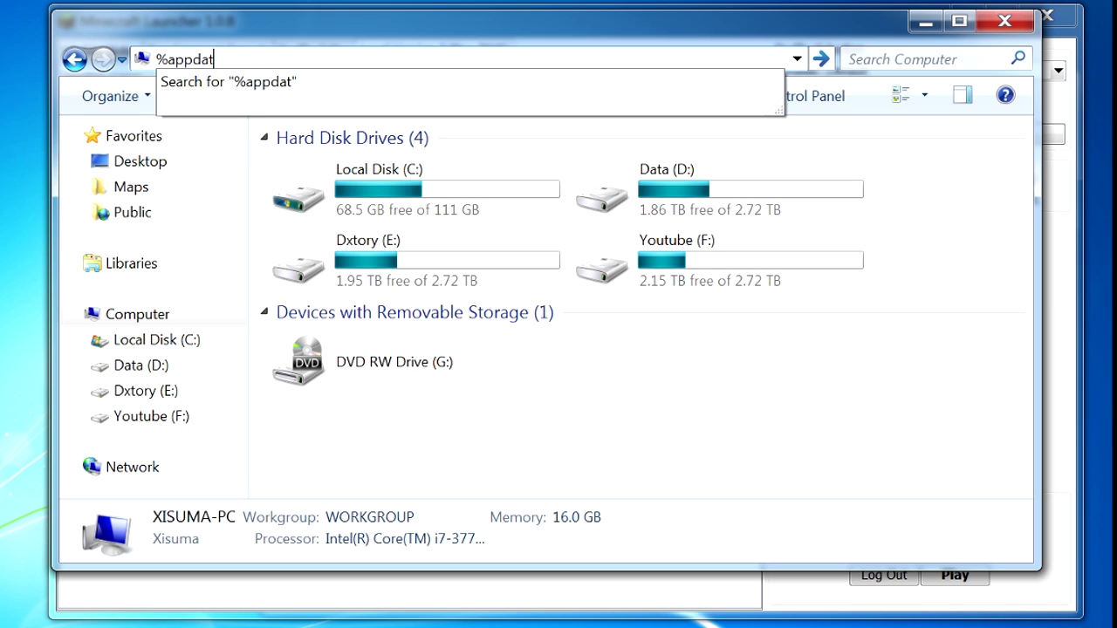
pyautogui.write('a%')
pyautogui.press('Return')
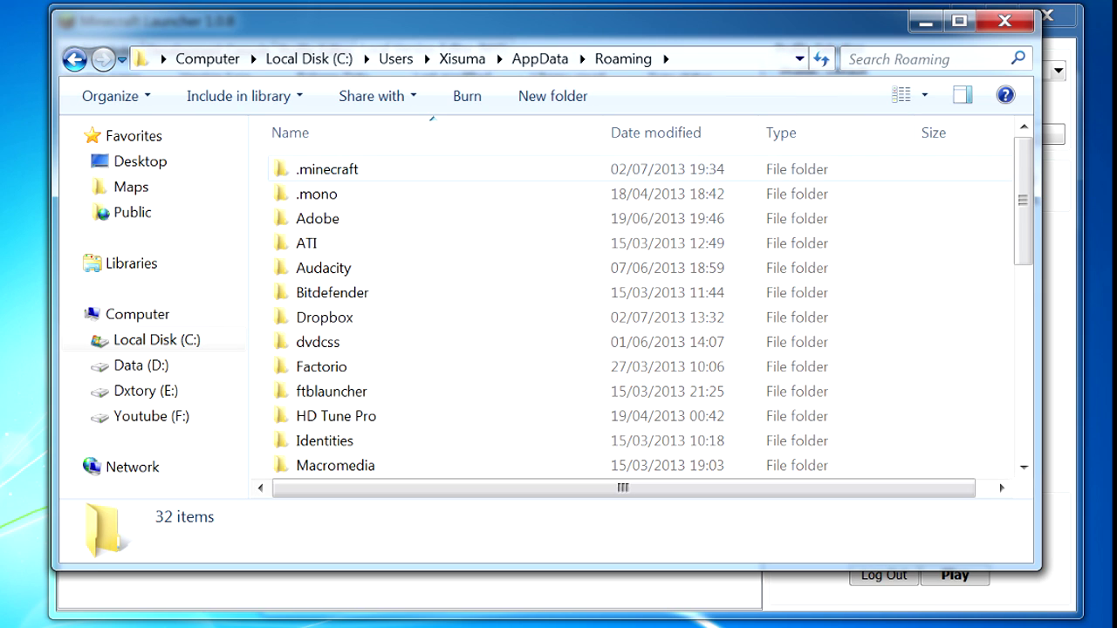
pyautogui.doubleClick(328, 169)
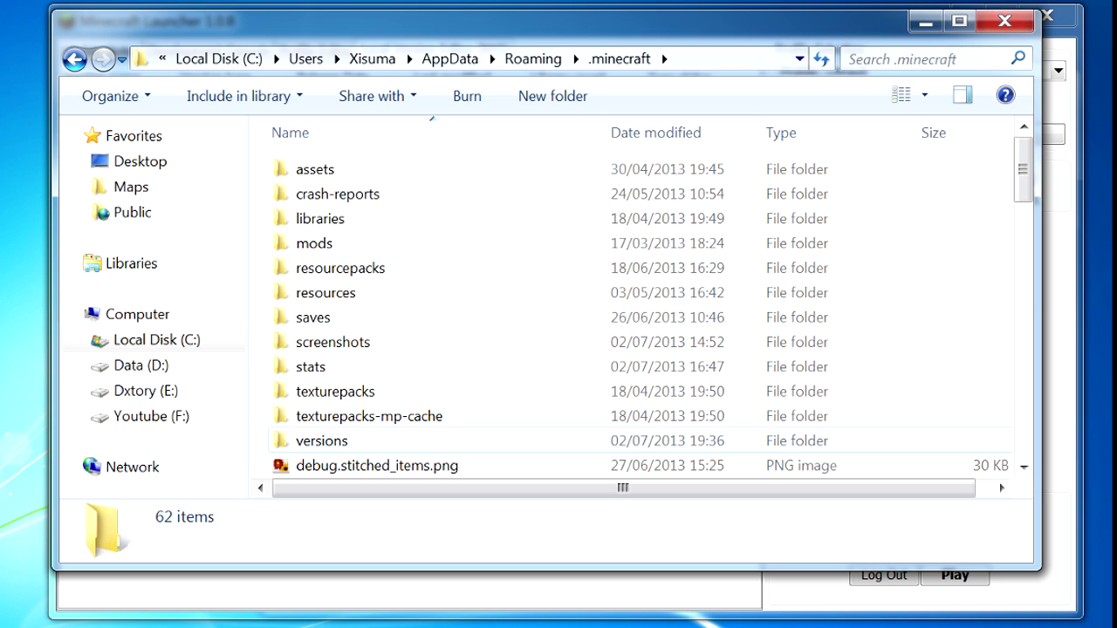
pyautogui.doubleClick(322, 440)
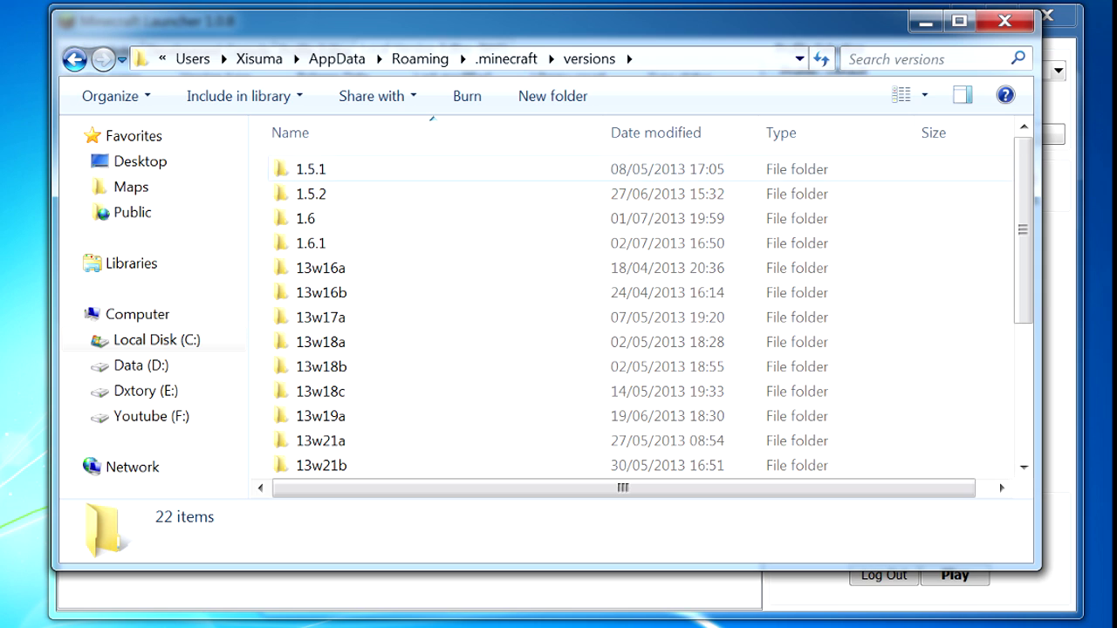
# Look through the version folders and open the 1.5.2 folder
pyautogui.scroll(-3, 349, 342)
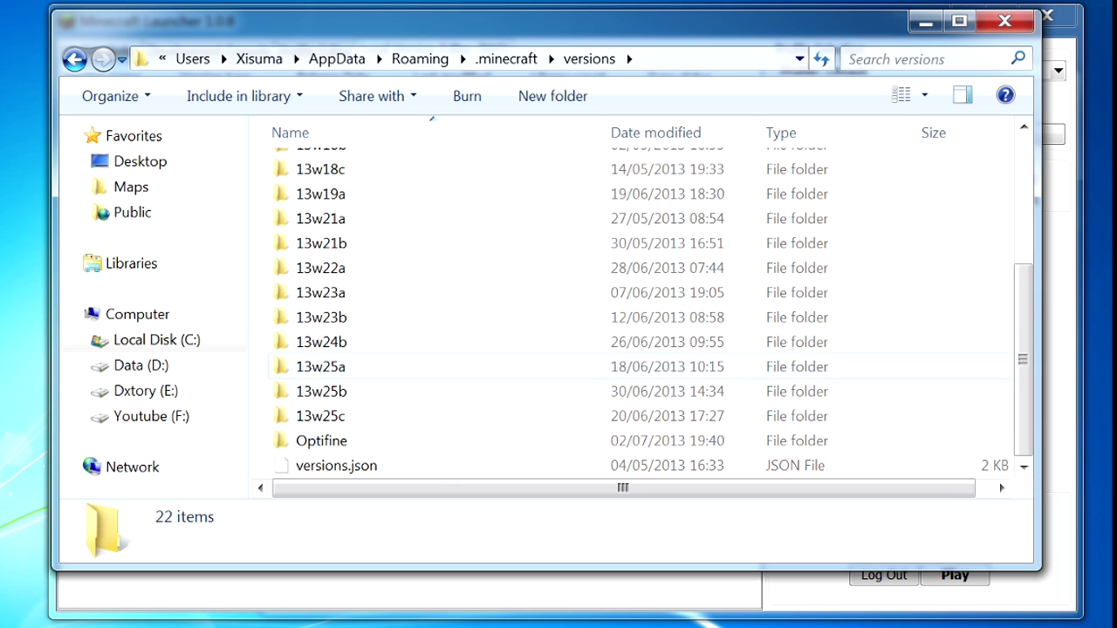
pyautogui.scroll(3, 349, 342)
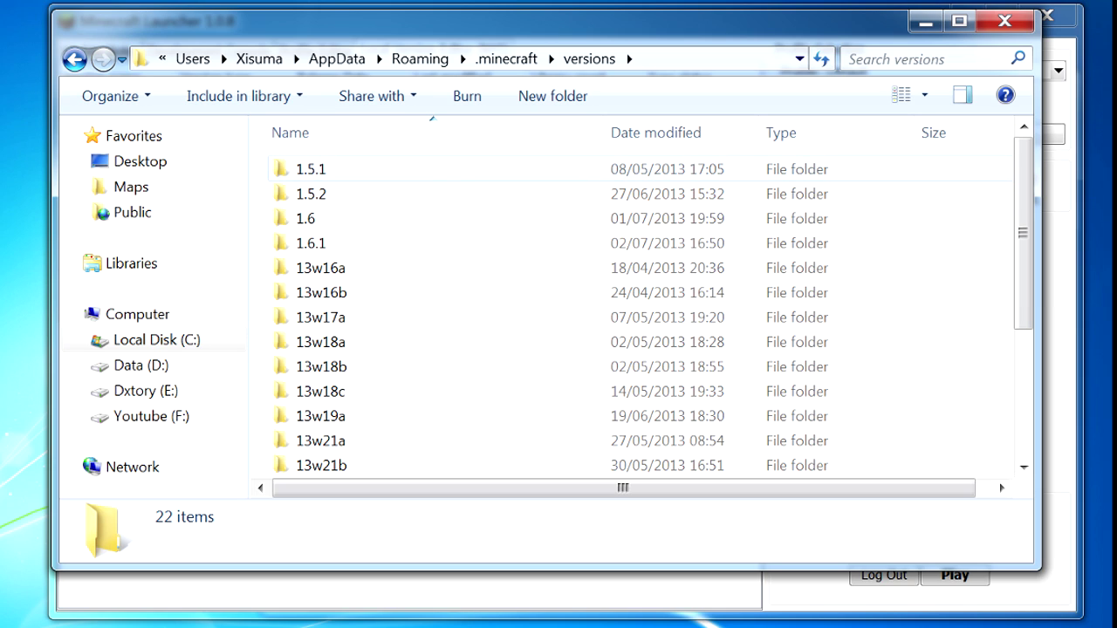
pyautogui.click(305, 218)
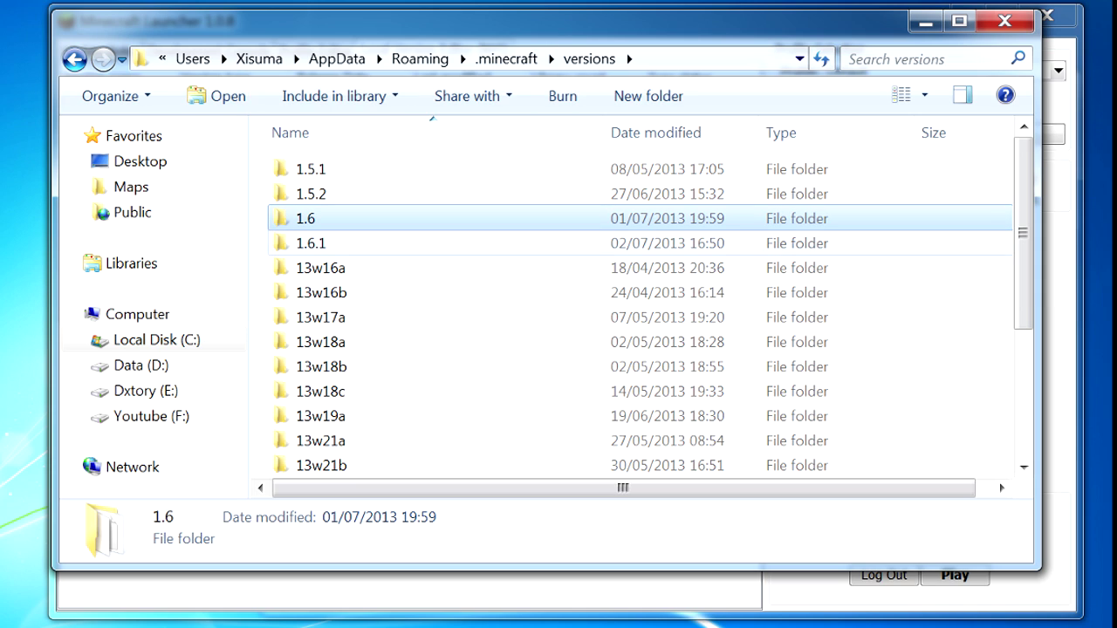
pyautogui.click(311, 244)
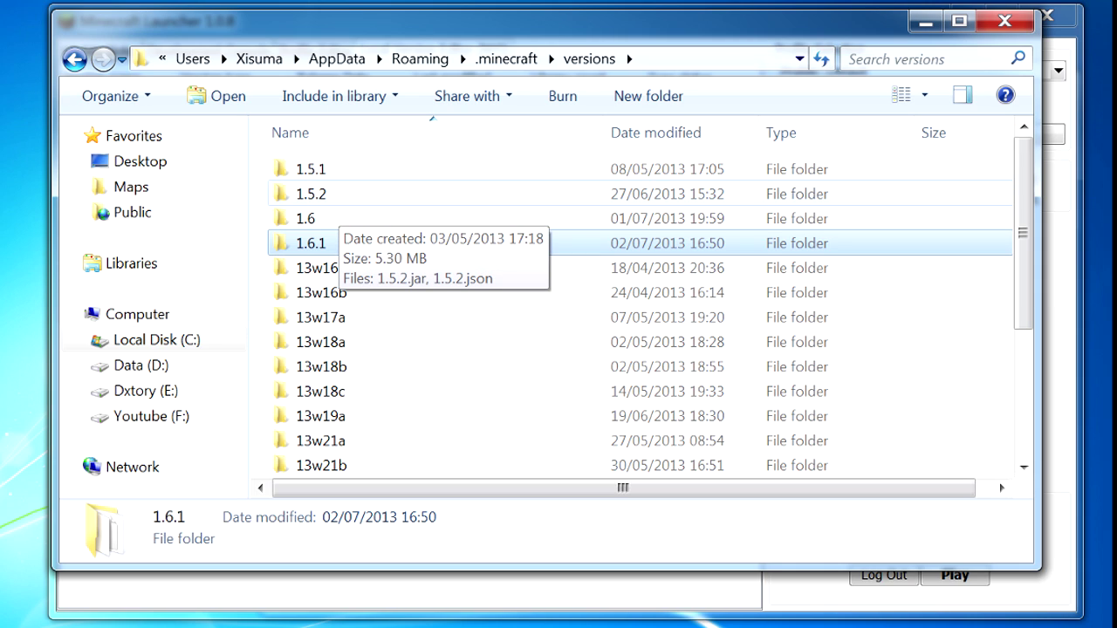
pyautogui.doubleClick(311, 194)
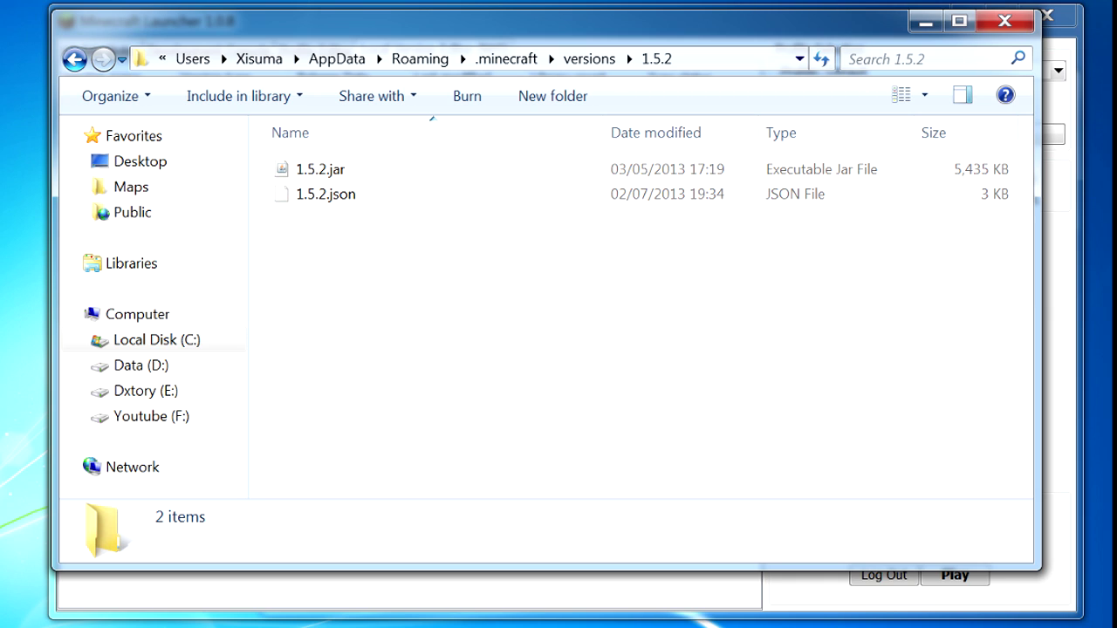
# Copy both 1.5.2.jar and 1.5.2.json from the 1.5.2 folder
pyautogui.click(320, 169)
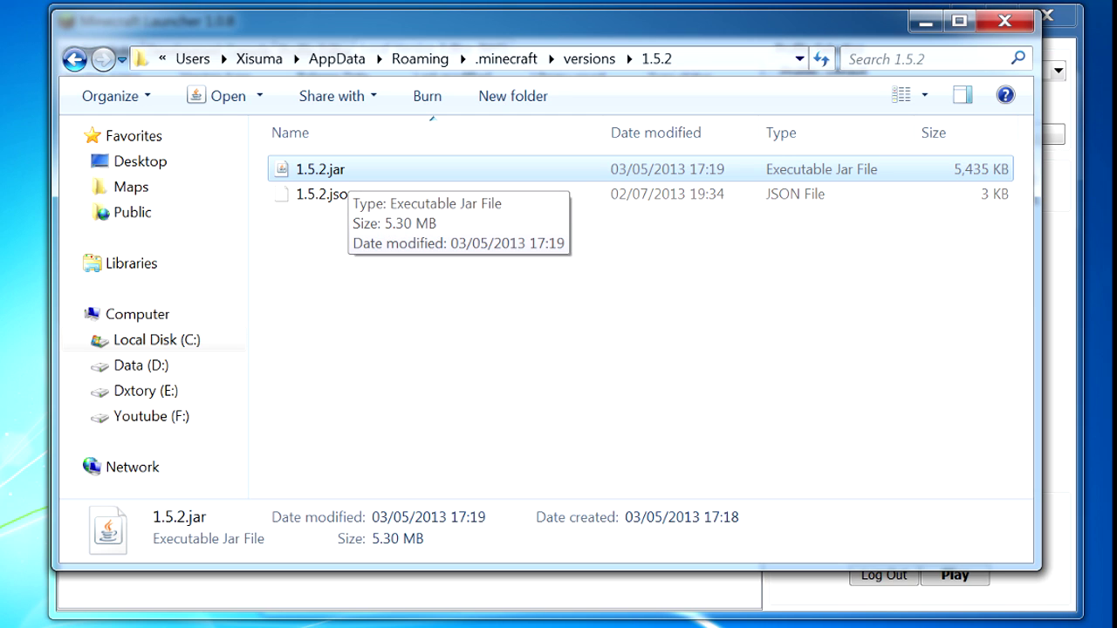
pyautogui.click(340, 194)
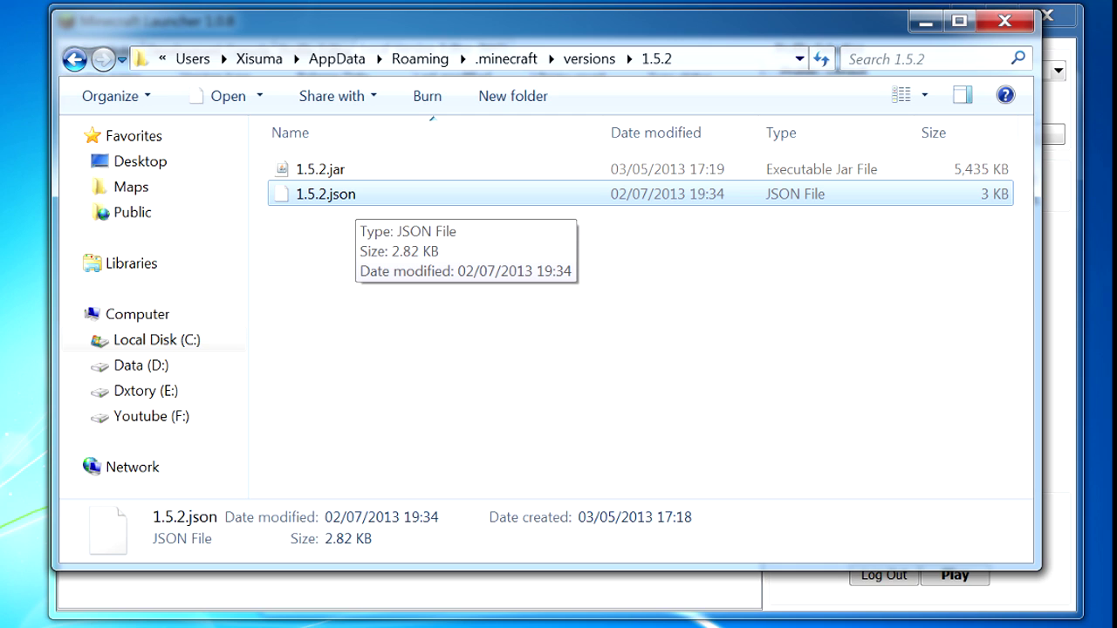
pyautogui.moveTo(404, 299); pyautogui.dragTo(305, 164)
pyautogui.rightClick(332, 166)
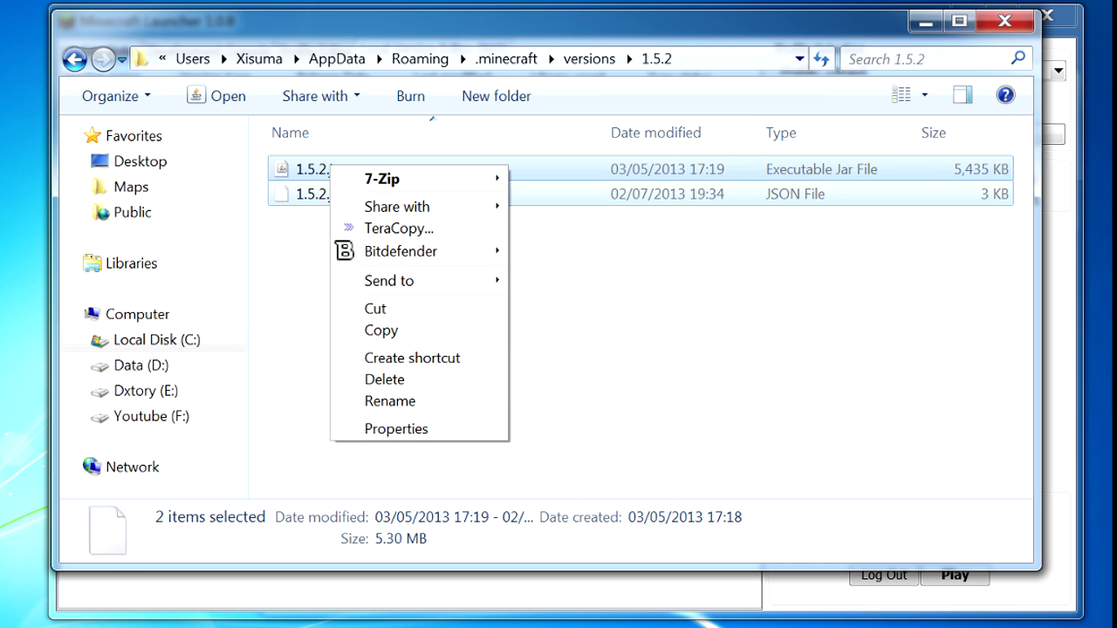
pyautogui.click(381, 329)
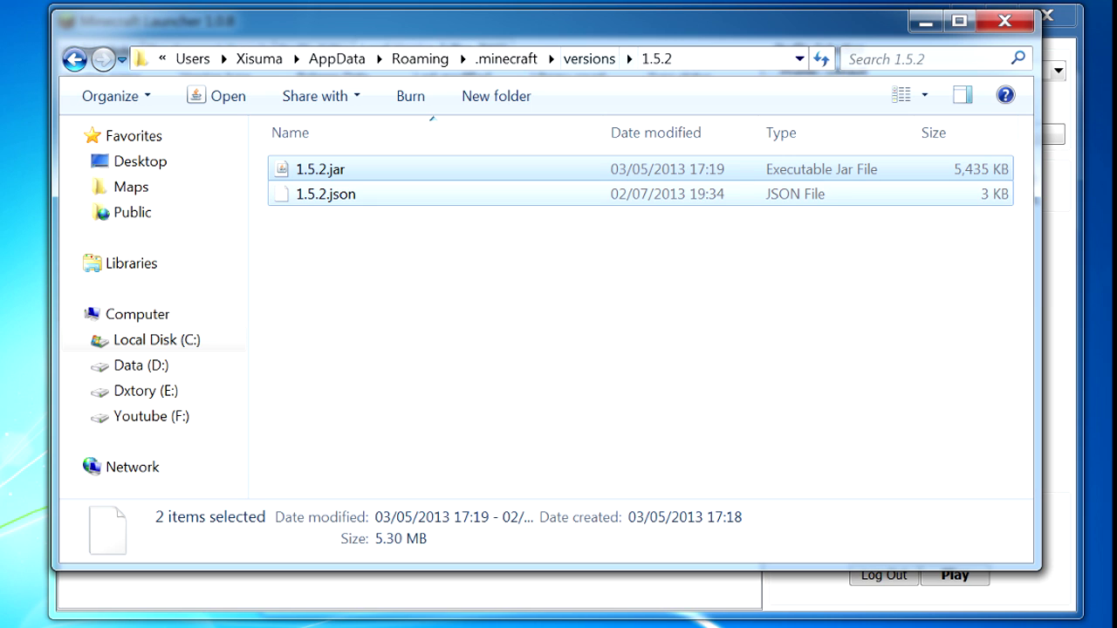
# Return to the versions folder and paste the copied files into its Optifine folder
pyautogui.click(589, 59)
pyautogui.scroll(-3, 437, 218)
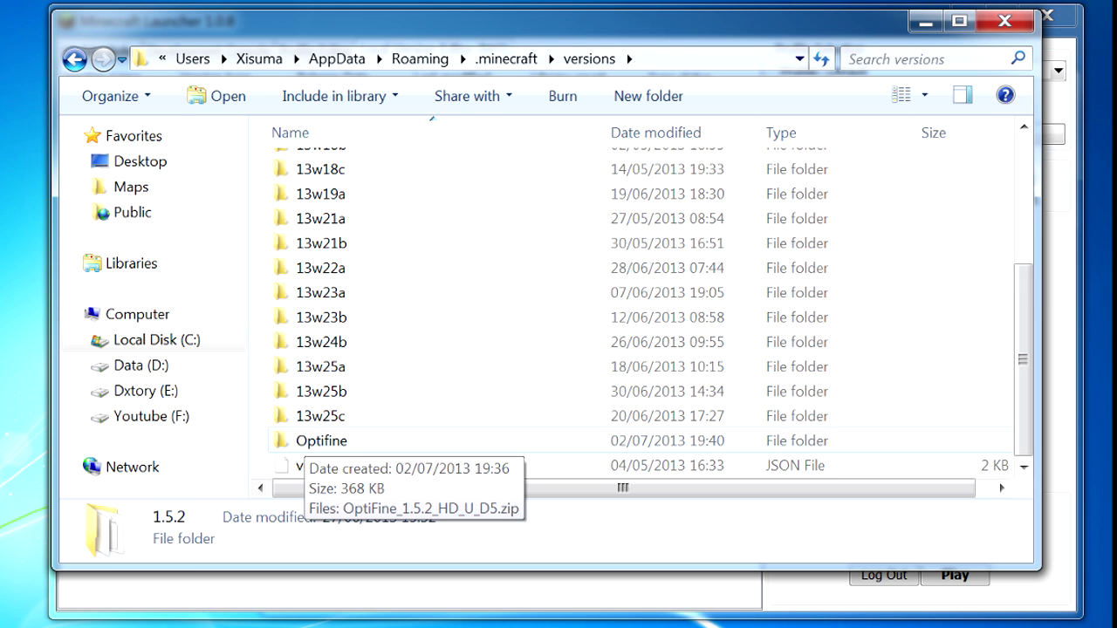
pyautogui.doubleClick(310, 441)
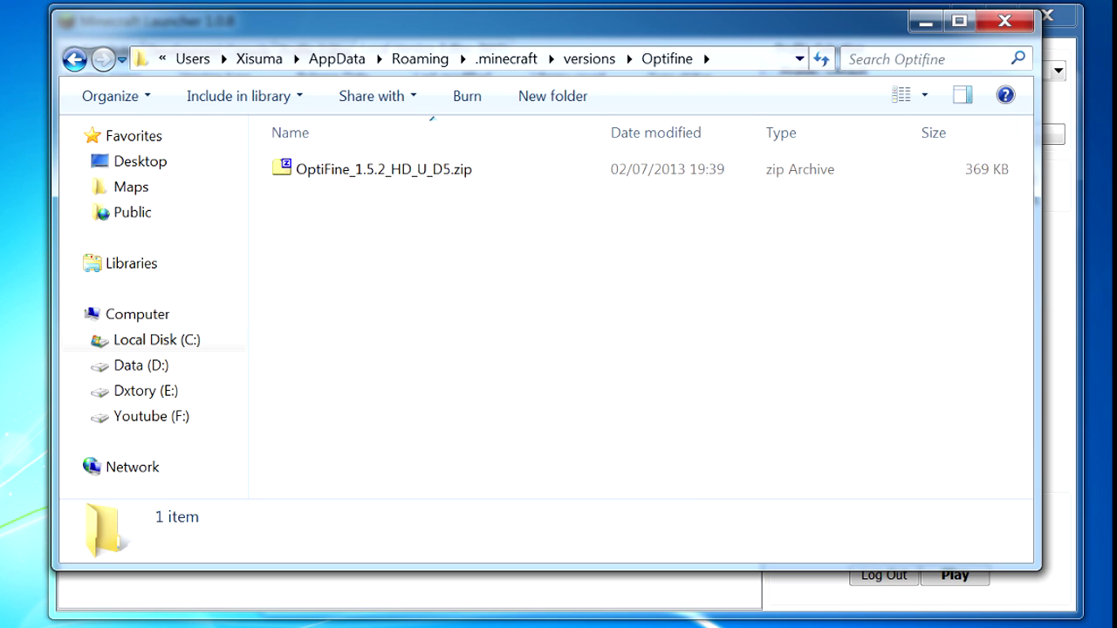
pyautogui.rightClick(356, 231)
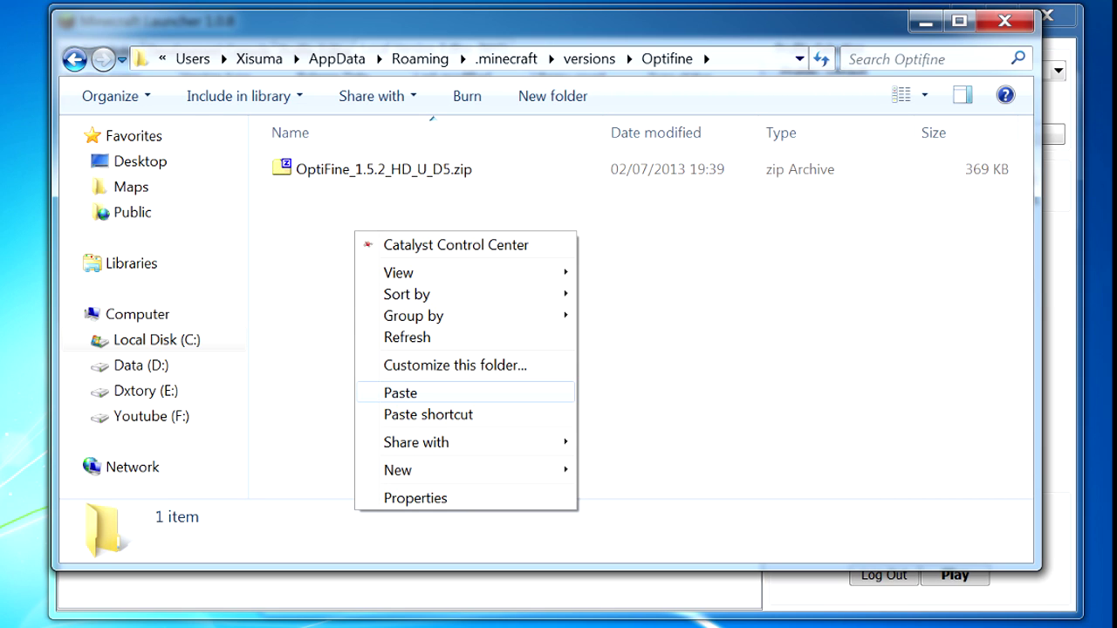
pyautogui.click(400, 393)
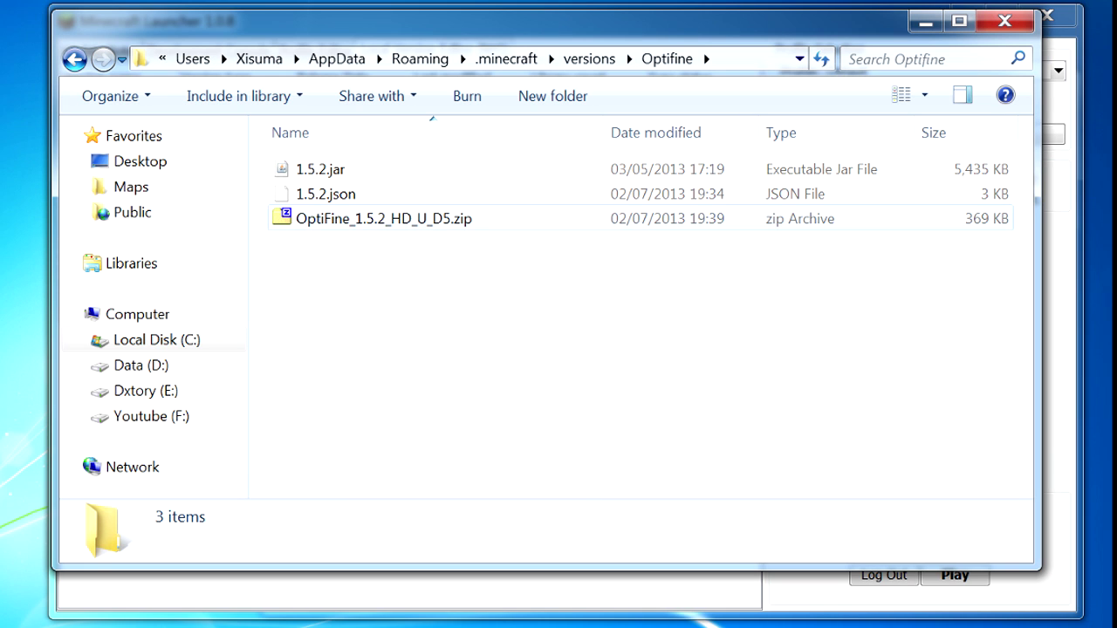
# Rename the pasted jar and JSON files to Optifine.jar and Optifine.json
pyautogui.click(326, 194)
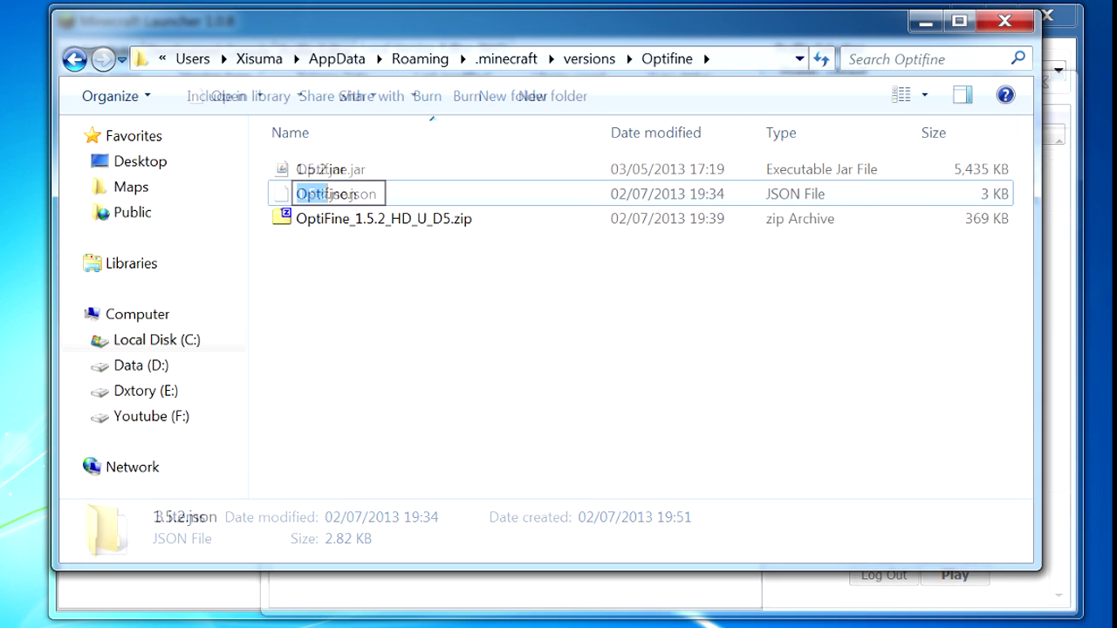
pyautogui.press('Return')
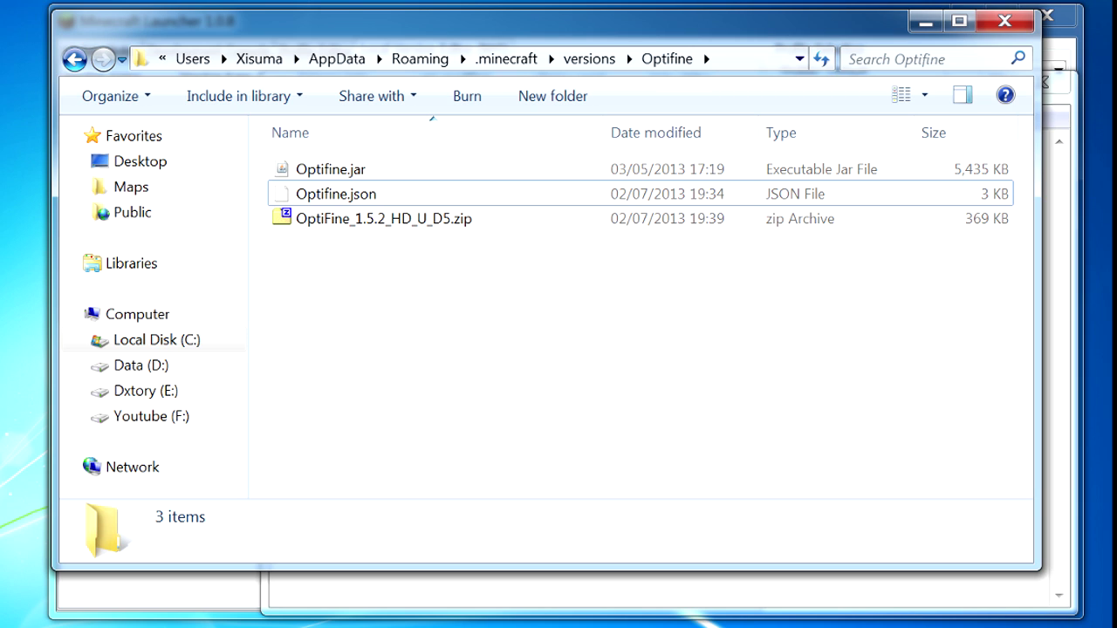
# Open Optifine.json in Notepad
pyautogui.click(336, 194)
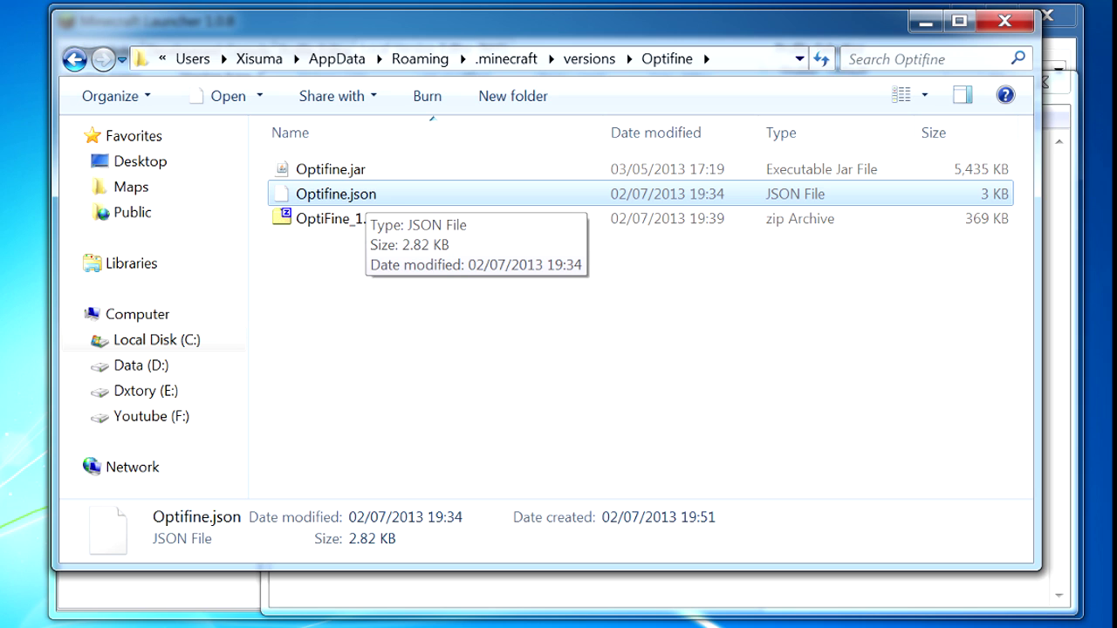
pyautogui.moveTo(354, 194); pyautogui.dragTo(785, 589)
pyautogui.click(773, 588)
pyautogui.click(284, 117)
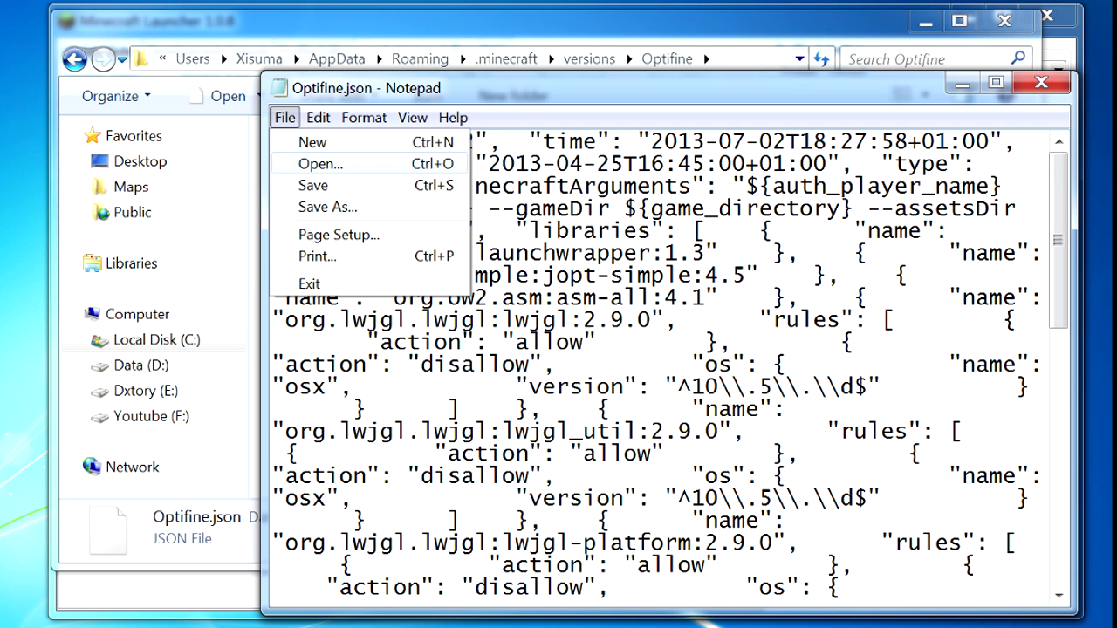
pyautogui.click(665, 231)
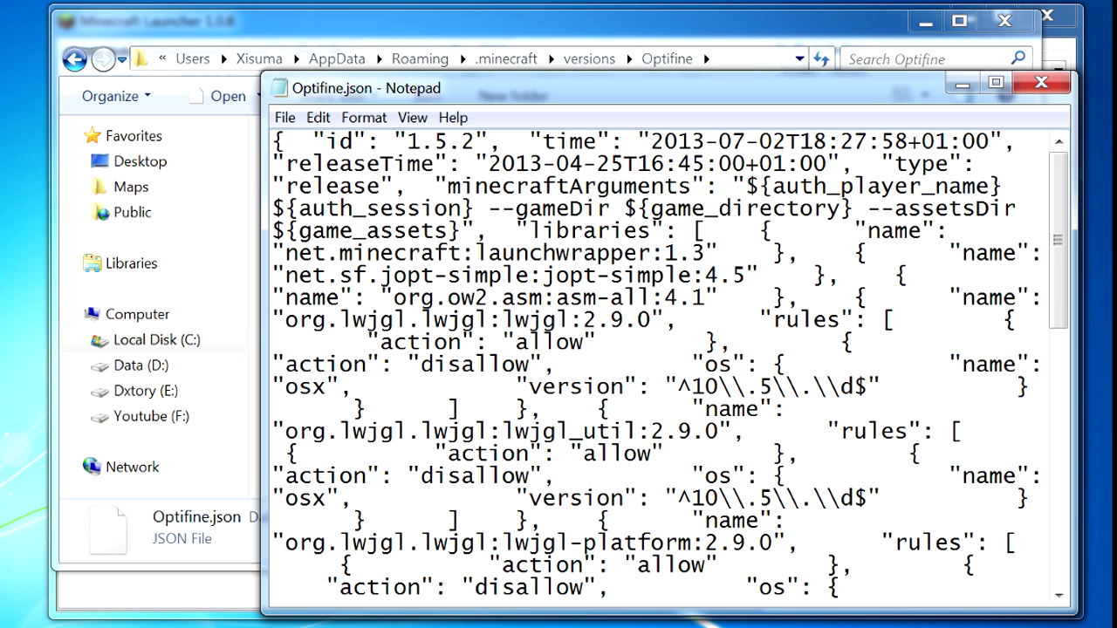
# Replace the id value at the start of Optifine.json with Optifine
pyautogui.moveTo(407, 141); pyautogui.dragTo(475, 141)
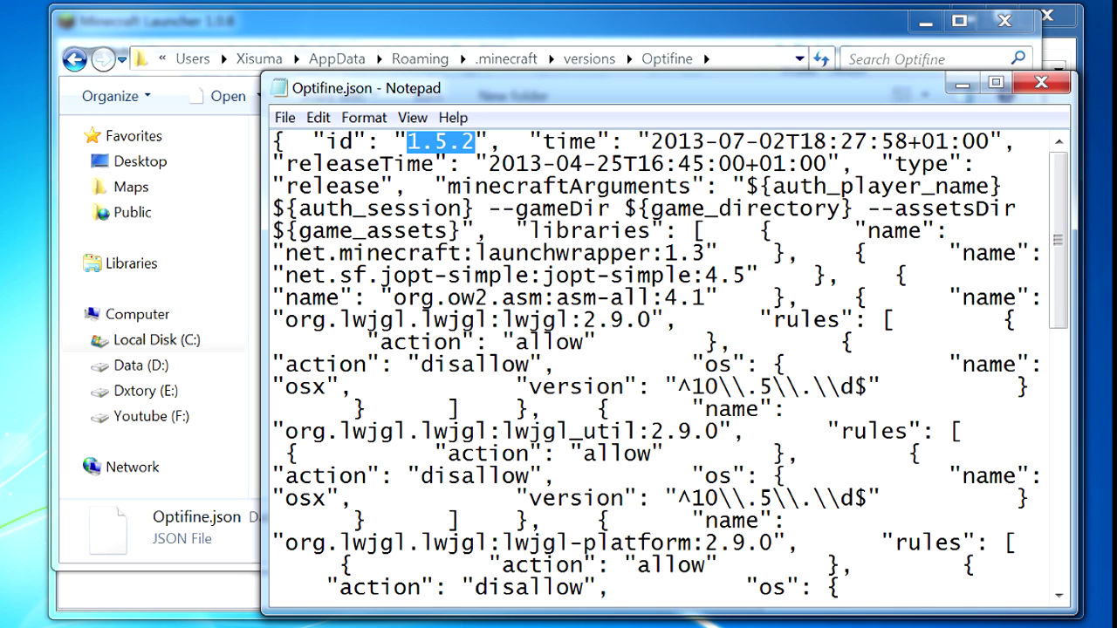
pyautogui.click(461, 141)
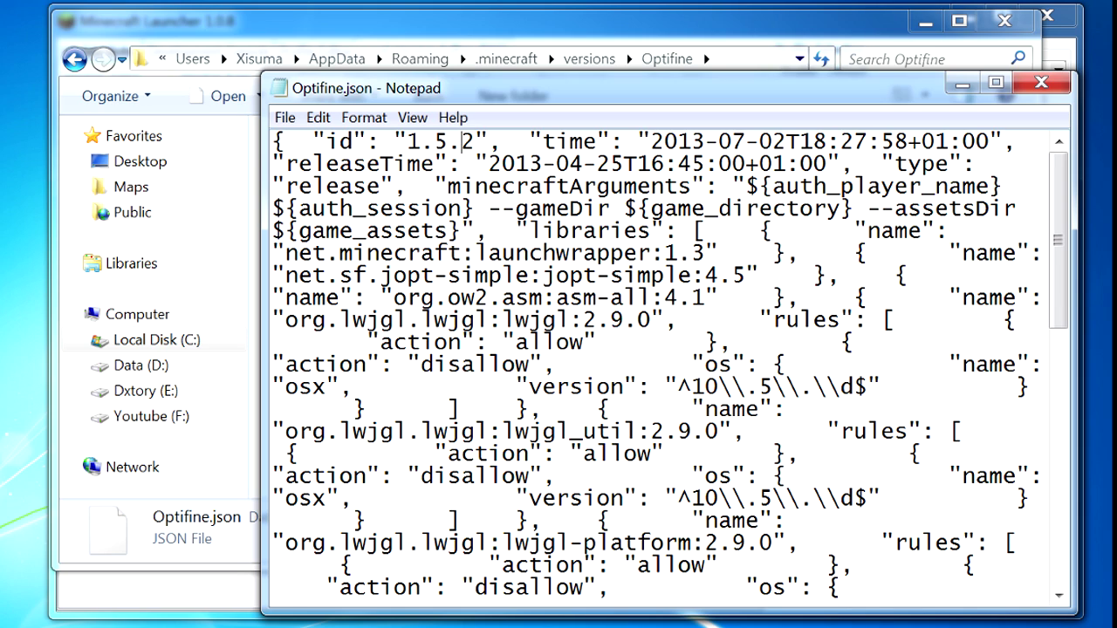
pyautogui.moveTo(408, 142); pyautogui.dragTo(474, 141)
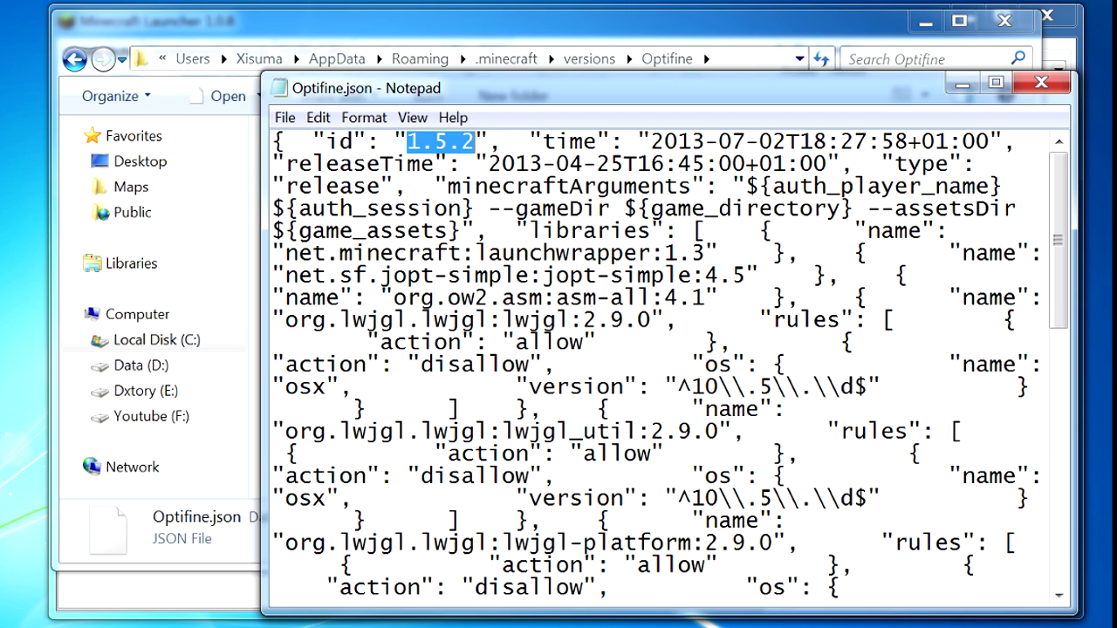
pyautogui.moveTo(327, 142); pyautogui.dragTo(463, 141)
pyautogui.write('Optifin')
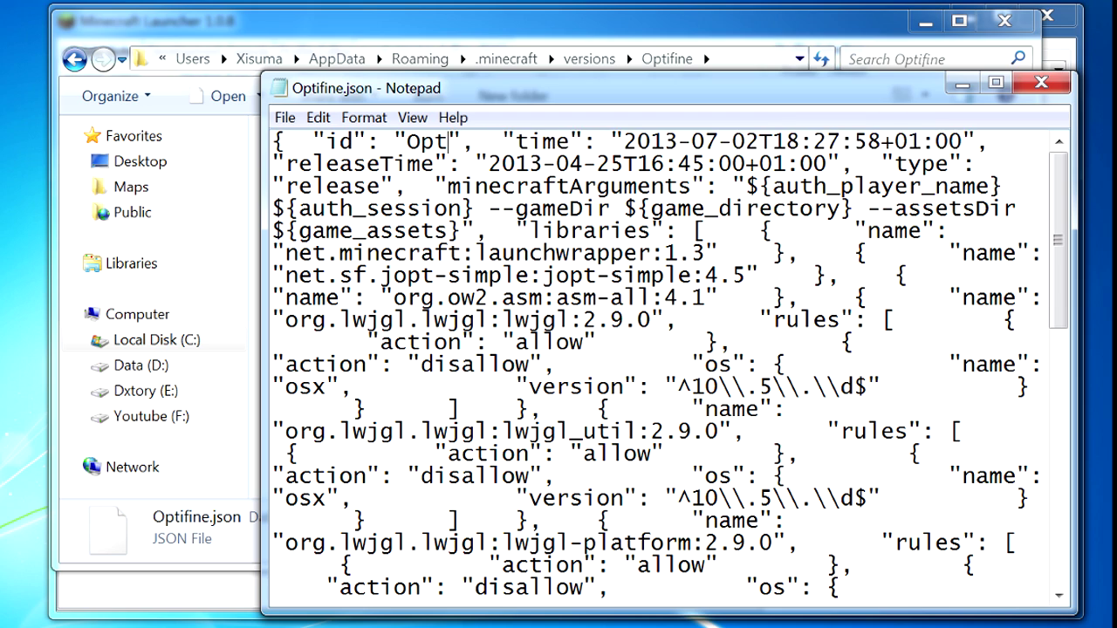
pyautogui.write('e')
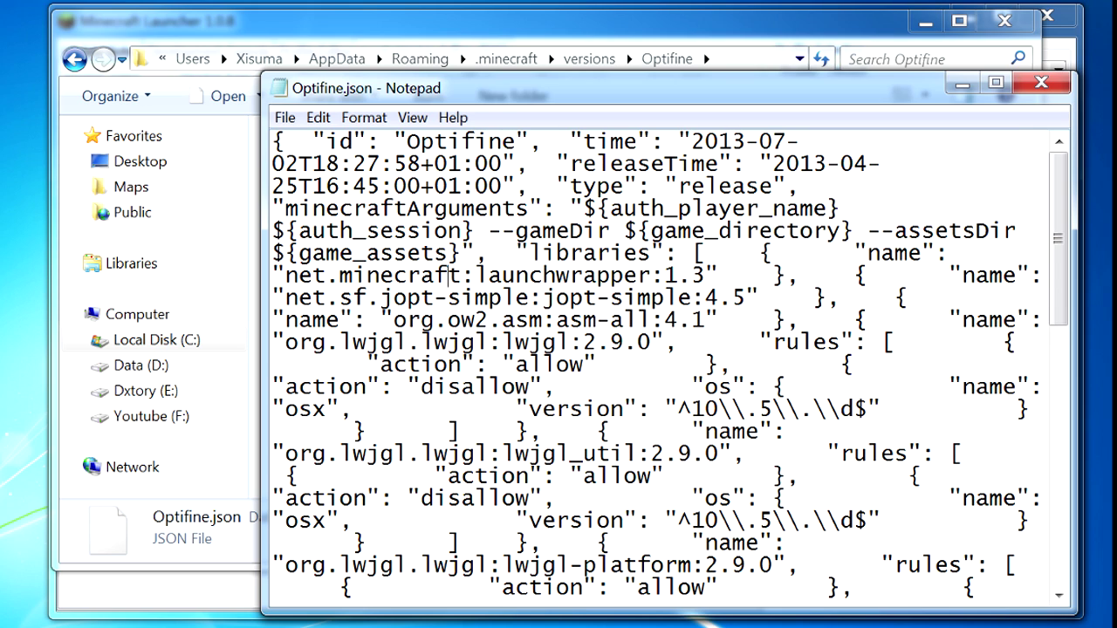
# Save the edited Optifine.json and close Notepad
pyautogui.hotkey('alt', 'f')
pyautogui.click(786, 230)
pyautogui.click(1041, 82)
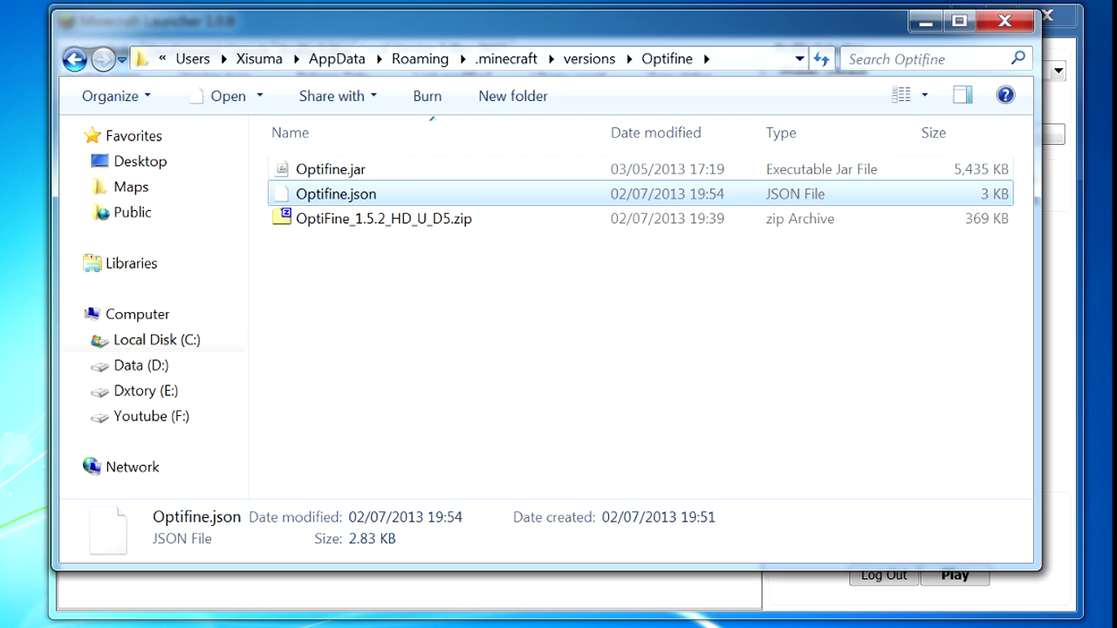
# Open the OptiFine_1.5.2_HD_U_D5.zip archive in 7-Zip and look through its contents
pyautogui.click(330, 169)
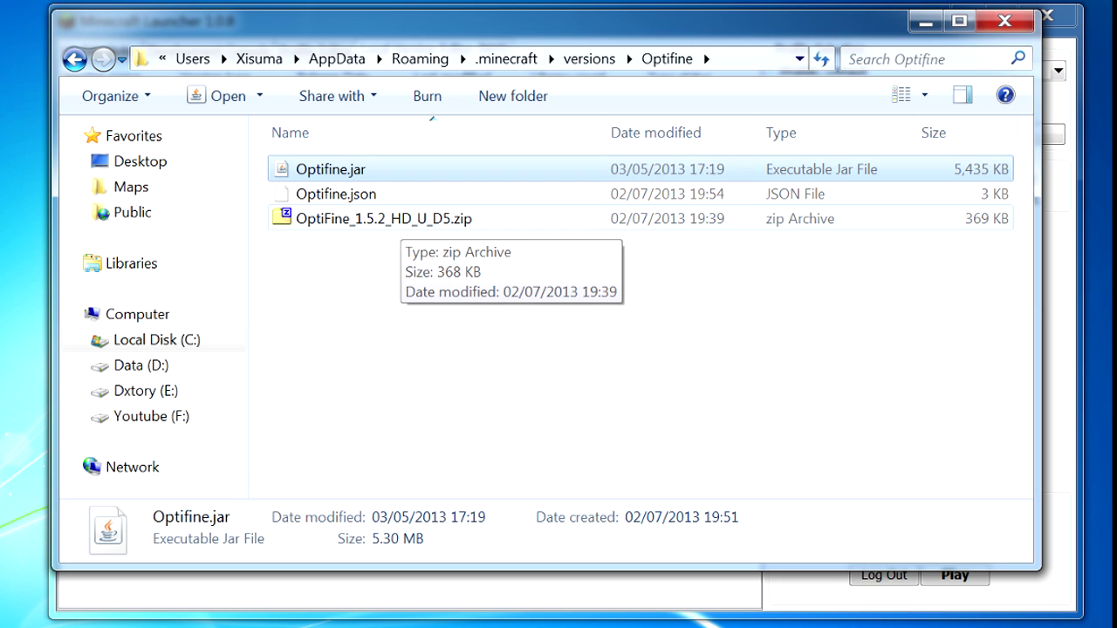
pyautogui.click(401, 219)
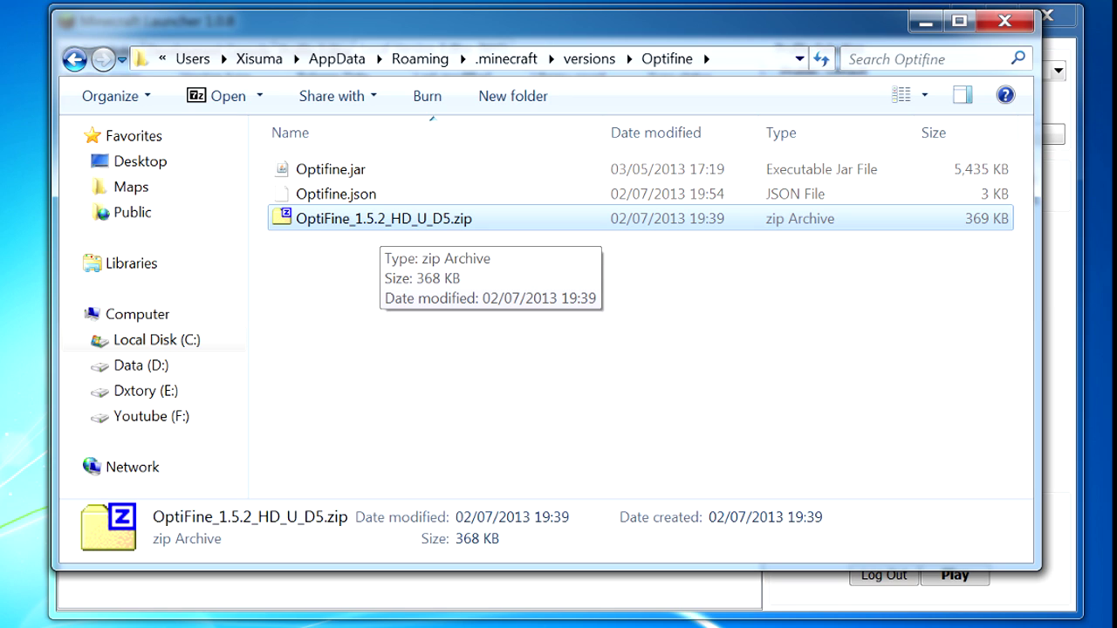
pyautogui.rightClick(355, 212)
pyautogui.moveTo(410, 246)
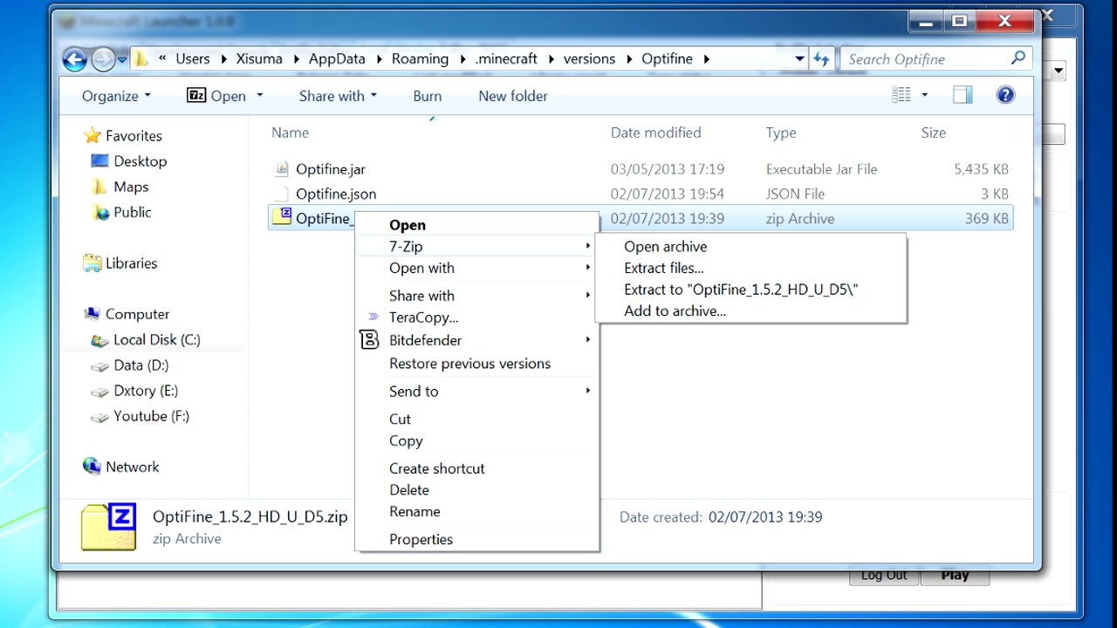
pyautogui.click(665, 246)
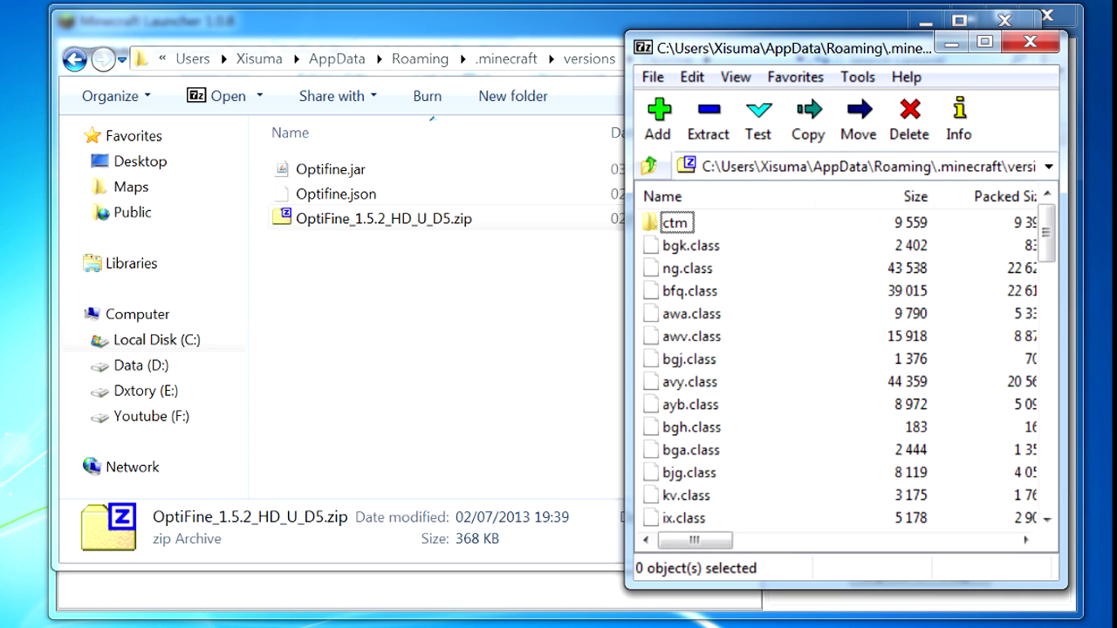
pyautogui.scroll(-12, 844, 366)
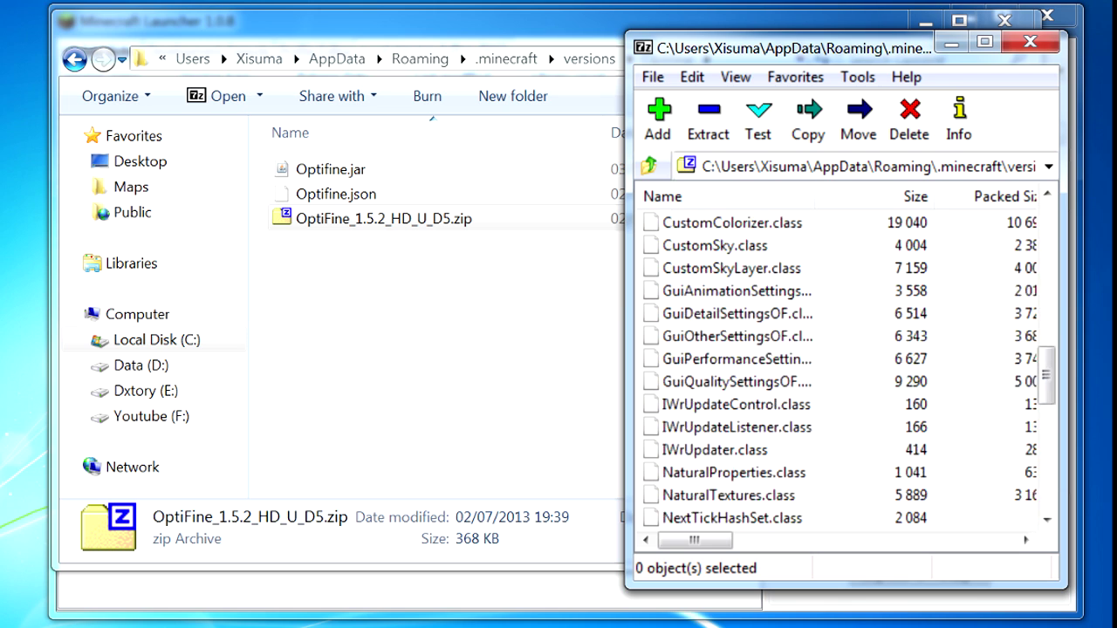
pyautogui.scroll(12, 845, 367)
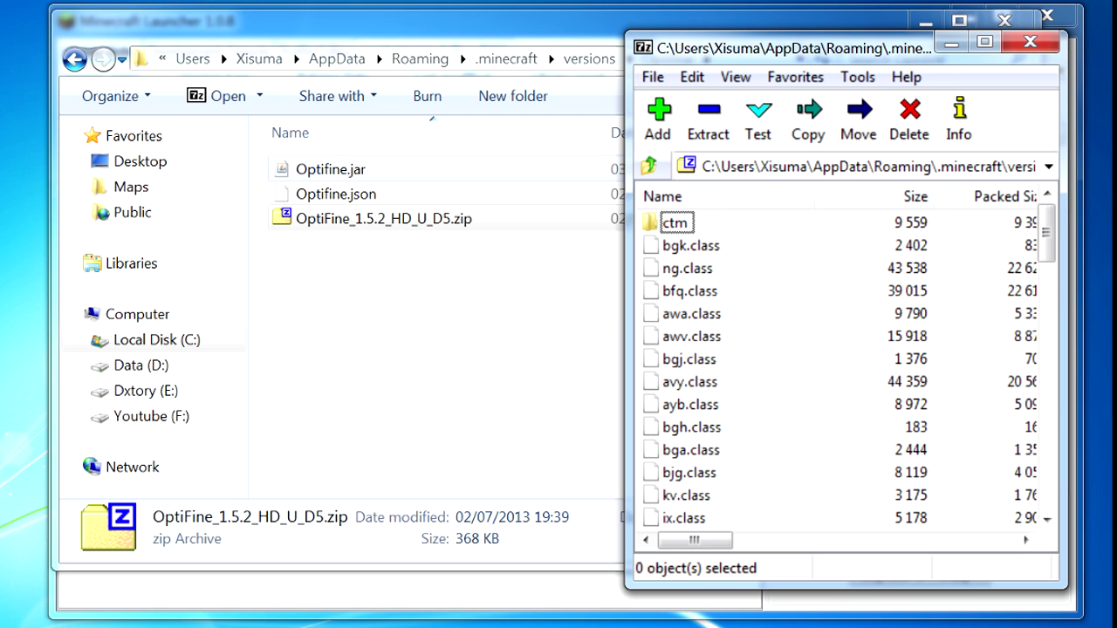
# Open Optifine.jar as an archive in 7-Zip and place its window beside the OptiFine zip window
pyautogui.click(330, 169)
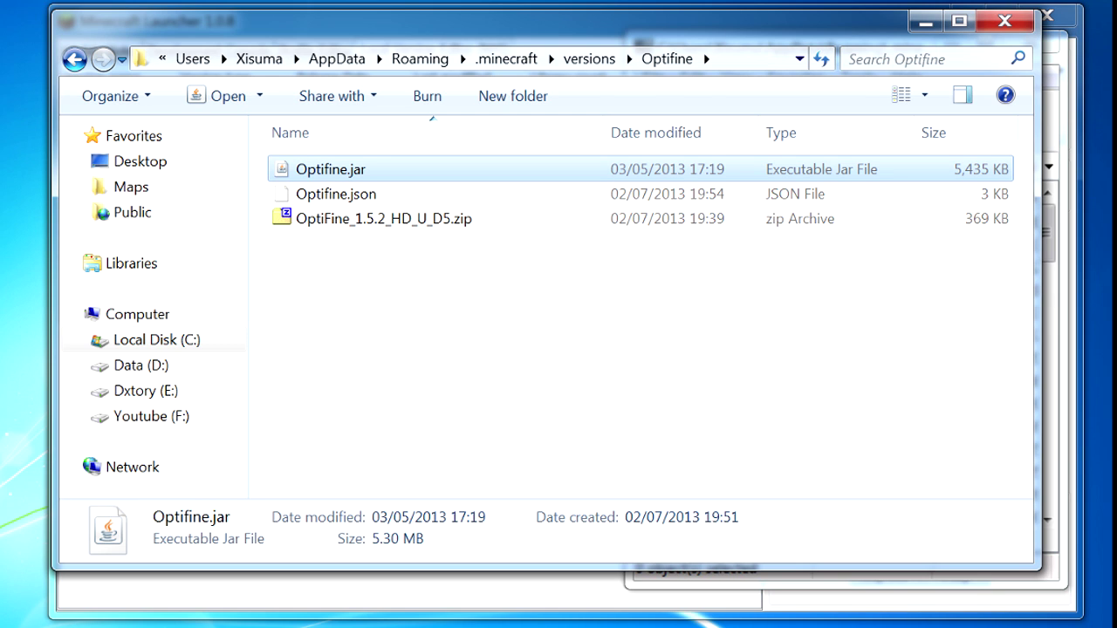
pyautogui.rightClick(348, 167)
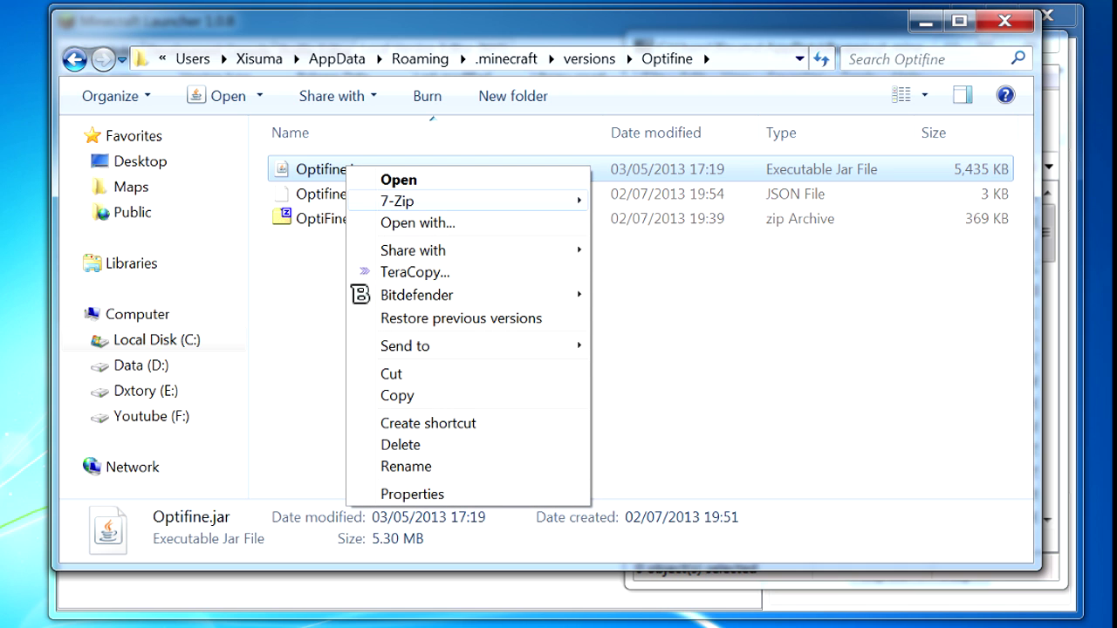
pyautogui.moveTo(397, 200)
pyautogui.click(656, 200)
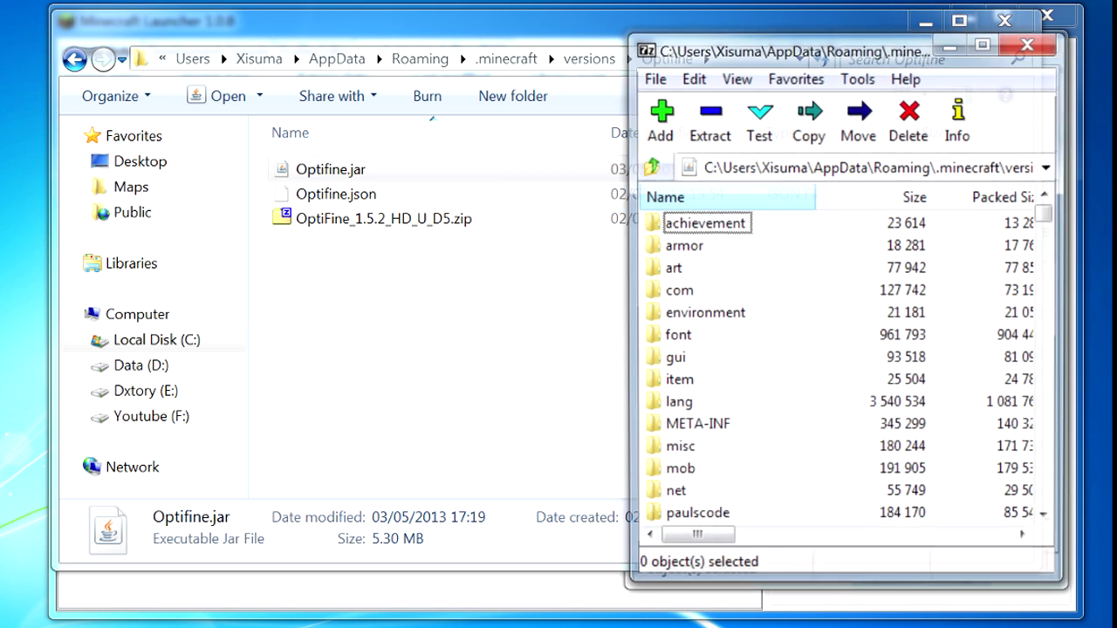
pyautogui.moveTo(916, 60); pyautogui.dragTo(431, 57)
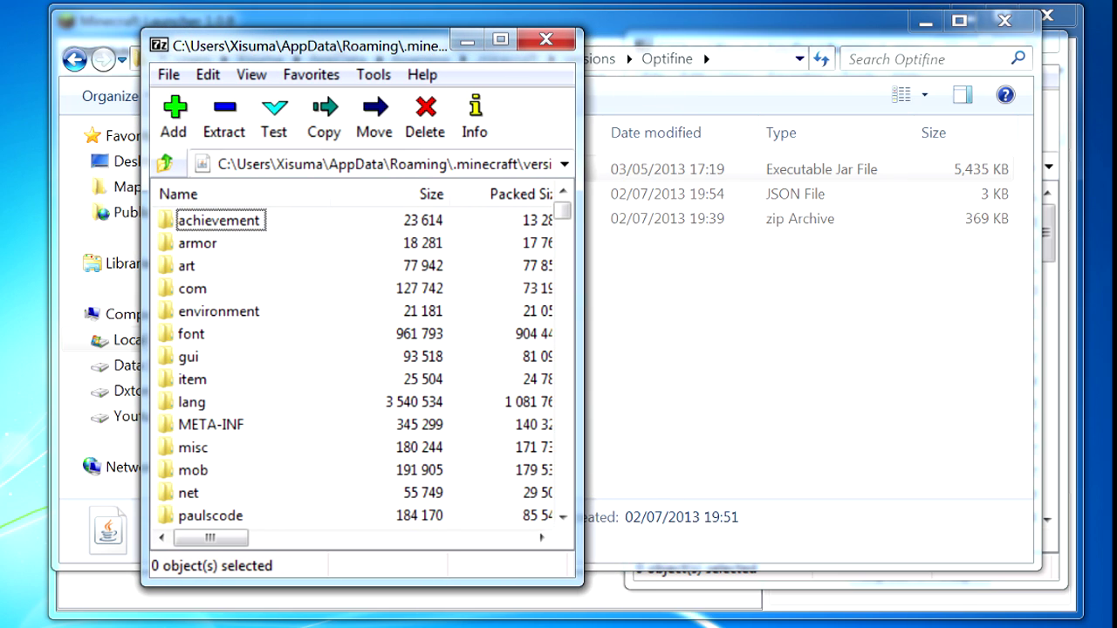
pyautogui.scroll(-10, 362, 366)
pyautogui.scroll(12, 362, 367)
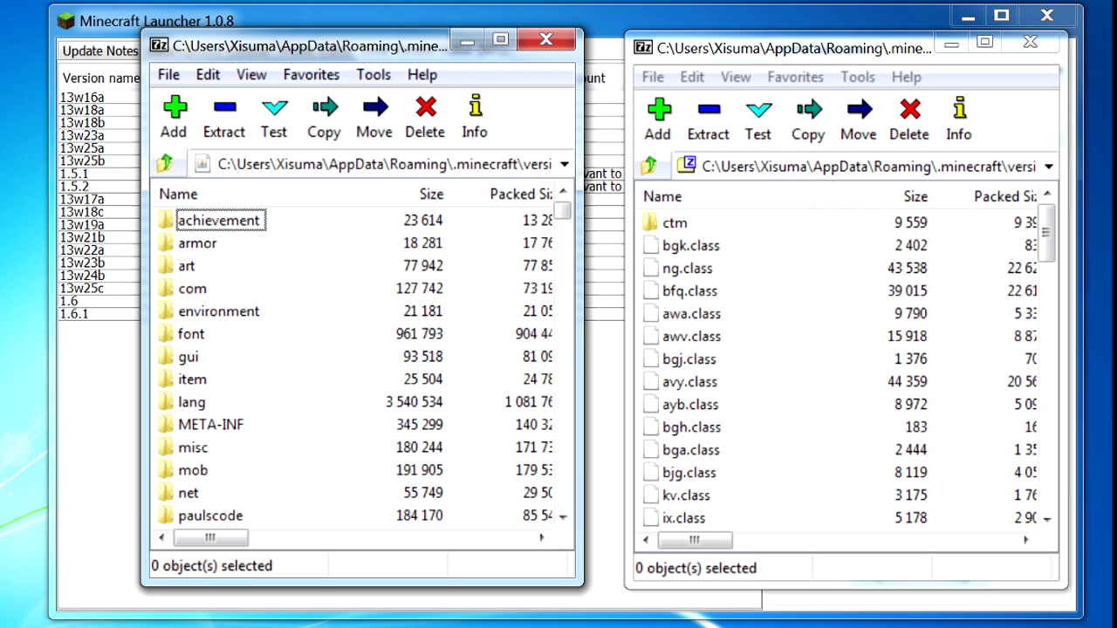
# Copy all contents of the OptiFine zip, from the ctm folder through the last file, into the Optifine.jar archive
pyautogui.click(675, 222)
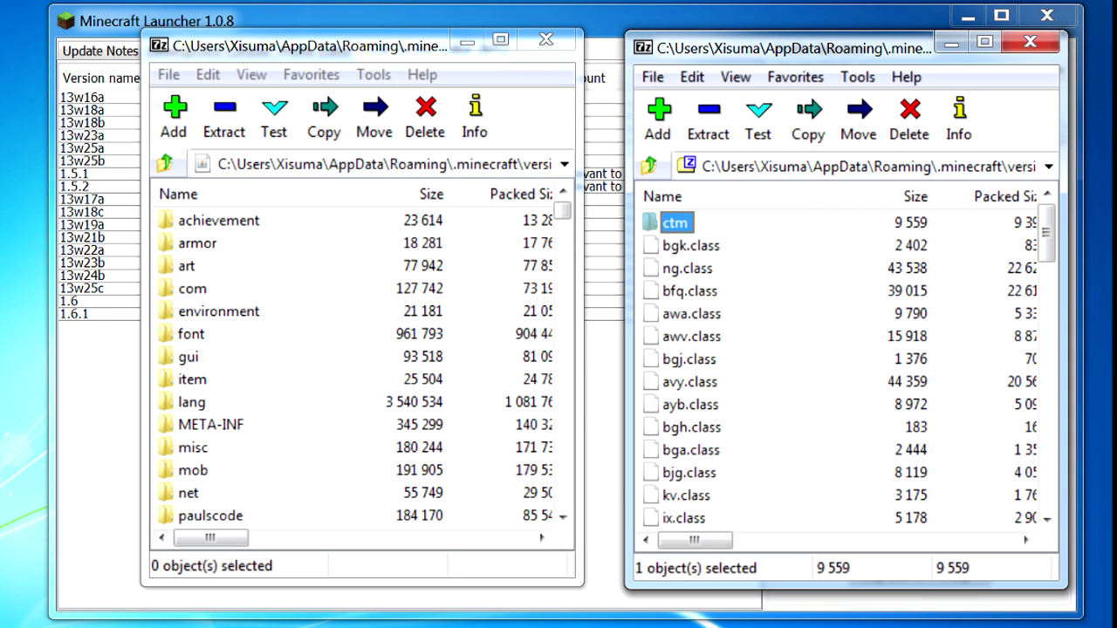
pyautogui.scroll(-20, 846, 367)
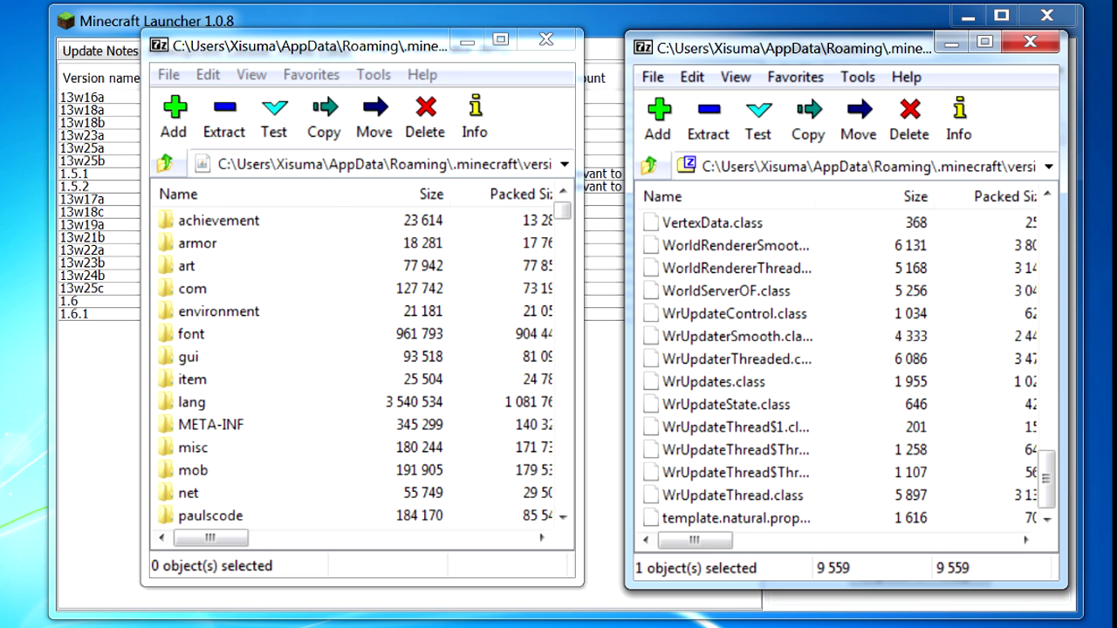
pyautogui.keyDown('shift'); pyautogui.click(735, 517); pyautogui.keyUp('shift')
pyautogui.moveTo(735, 335); pyautogui.dragTo(367, 349)
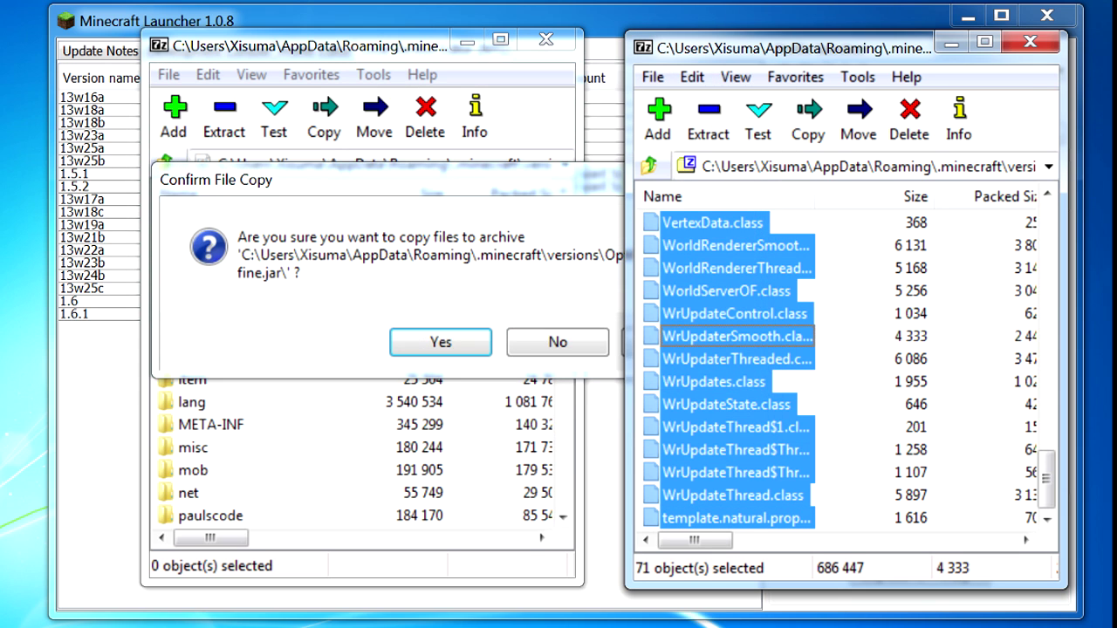
pyautogui.press('Return')
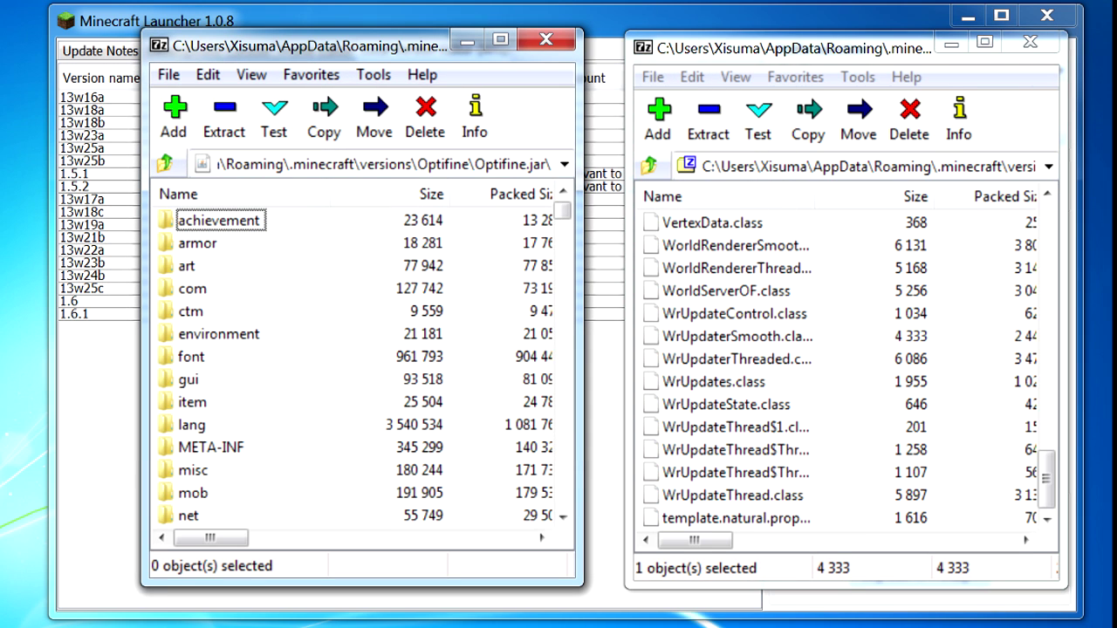
# Delete the META-INF folder from the Optifine.jar archive
pyautogui.click(211, 447)
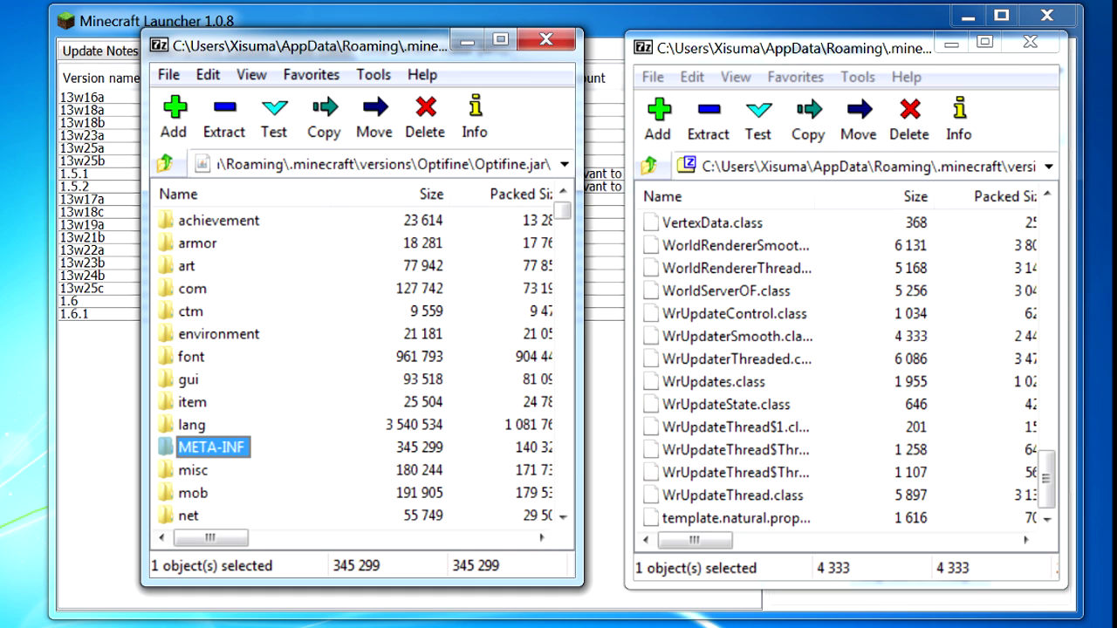
pyautogui.press('Delete')
pyautogui.press('Return')
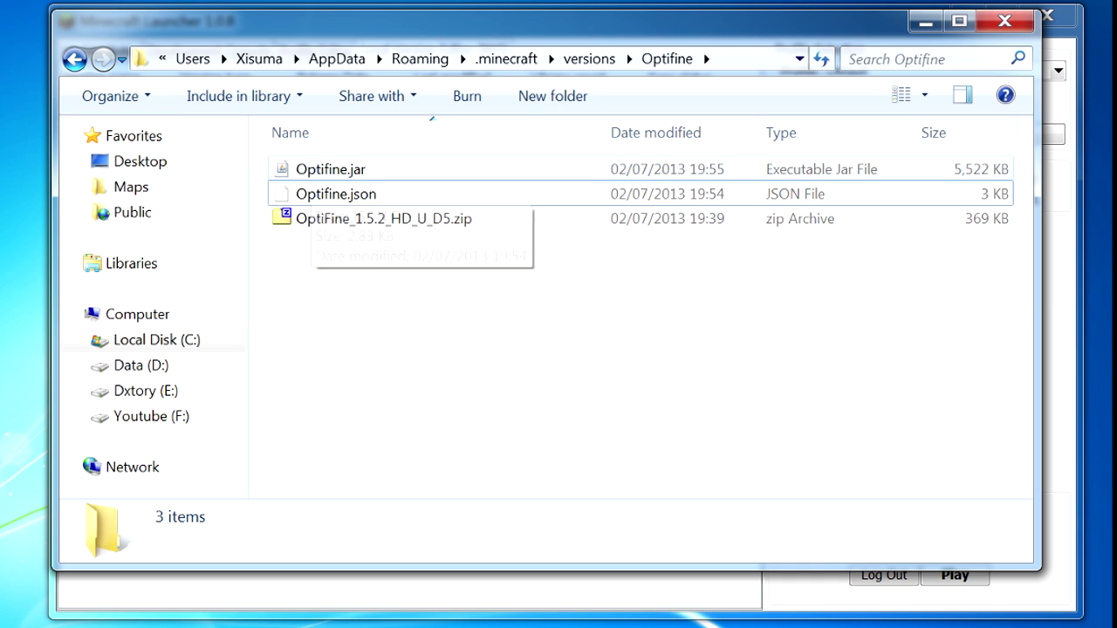
pyautogui.click(316, 169)
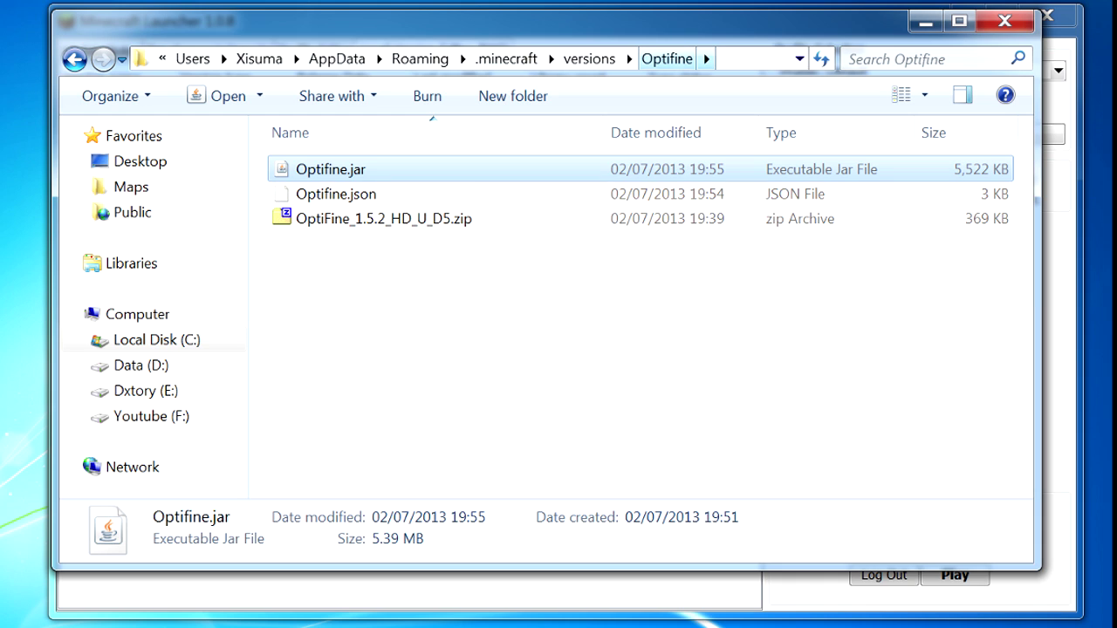
pyautogui.click(511, 193)
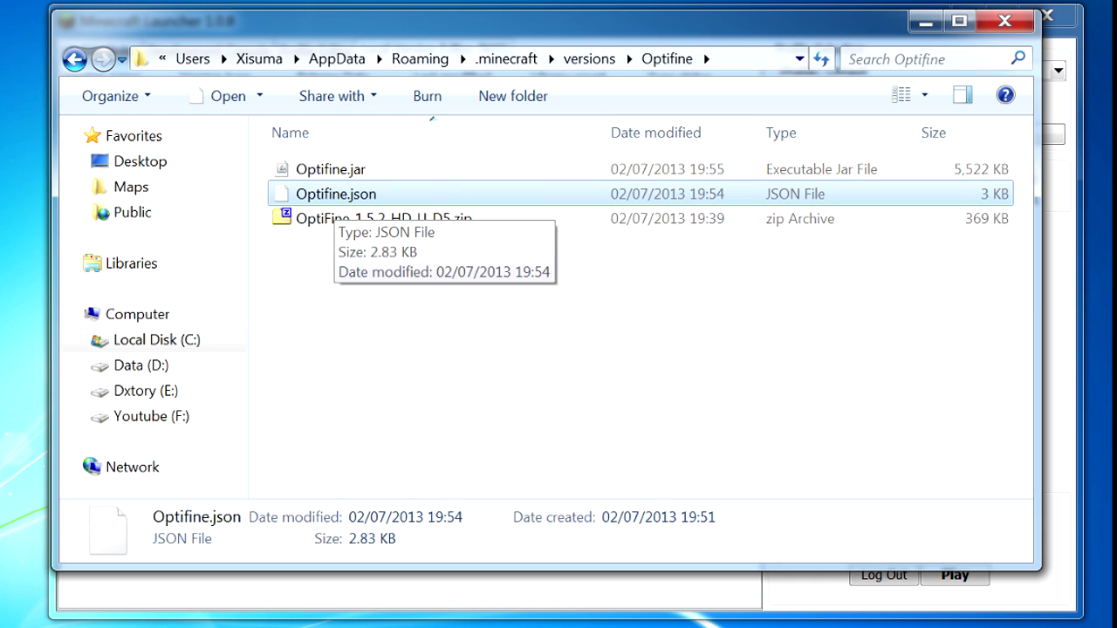
pyautogui.click(334, 169)
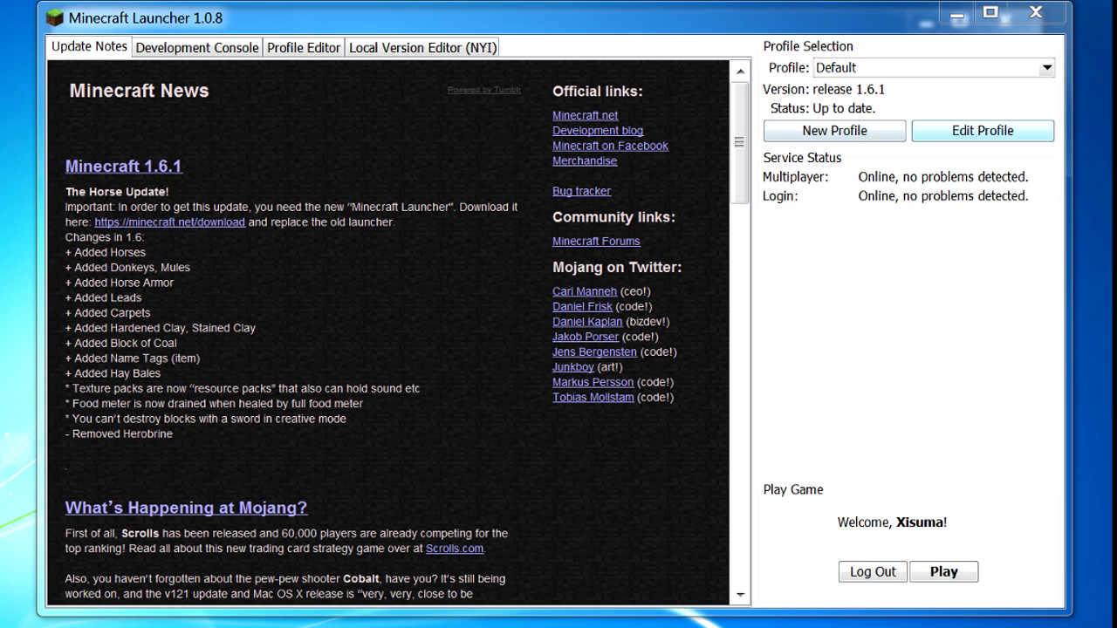
# In the Minecraft Launcher, set the Default profile to use release Optifine, save it, and select the Optifine entry among the local versions
pyautogui.click(982, 130)
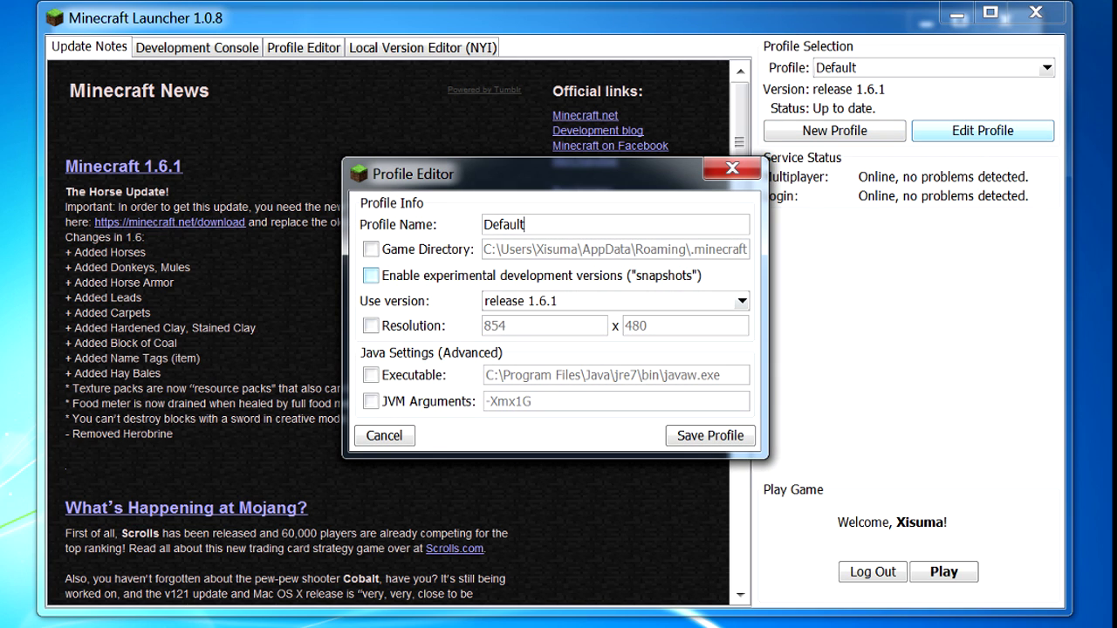
pyautogui.click(614, 301)
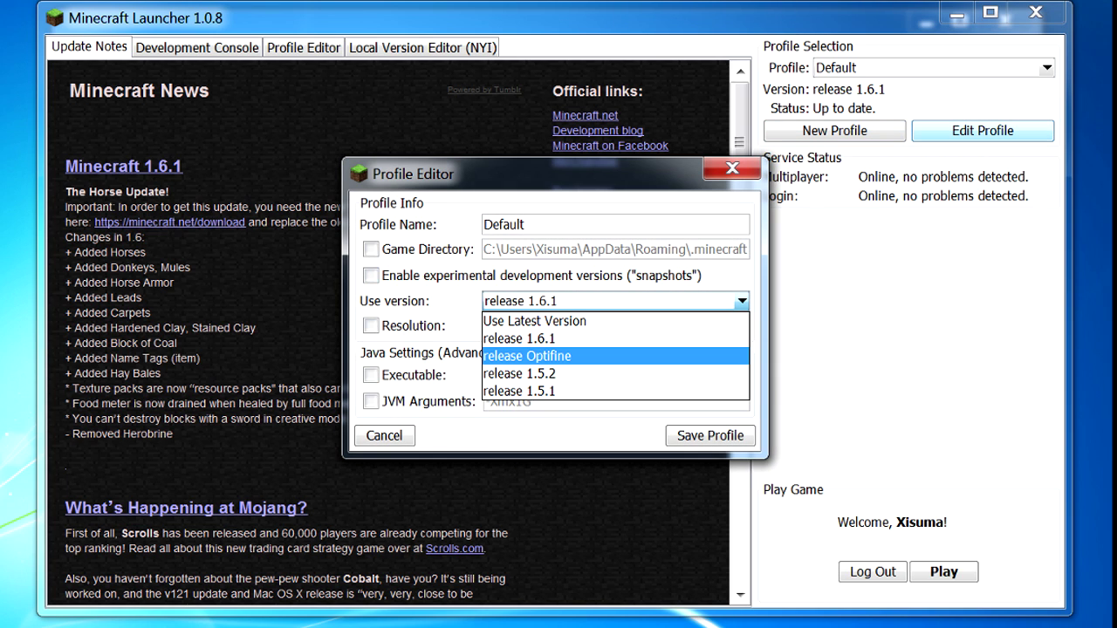
pyautogui.click(614, 356)
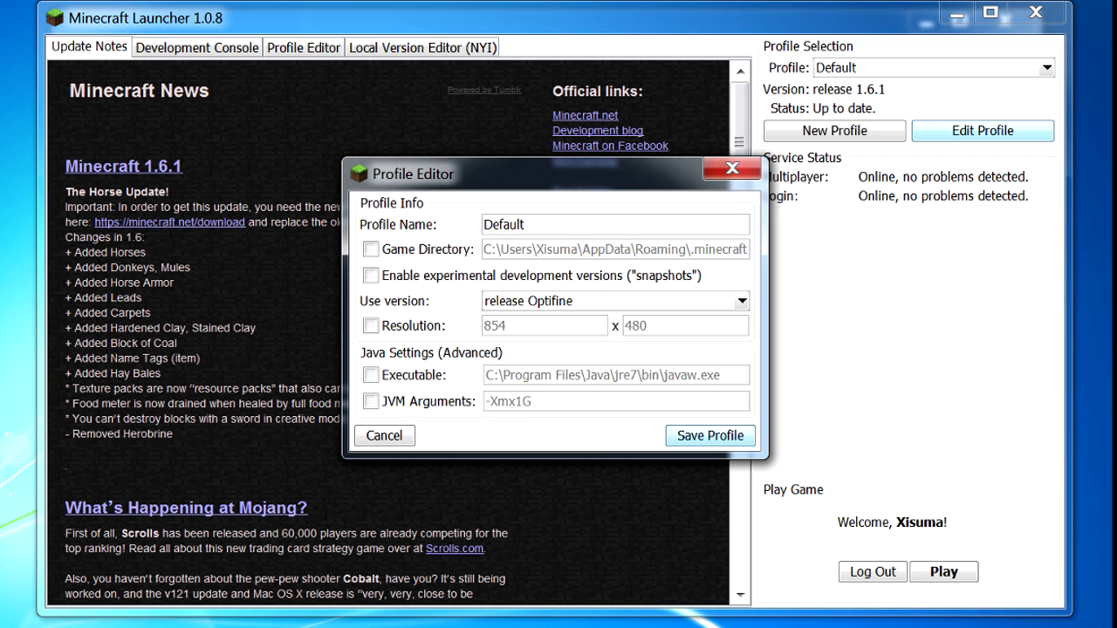
pyautogui.press('Return')
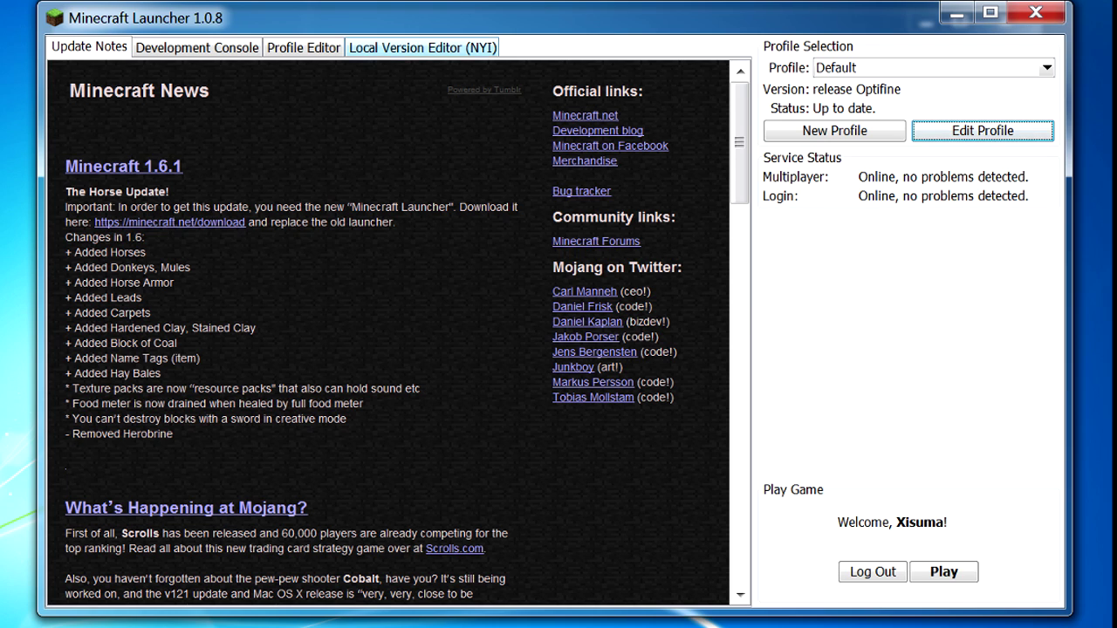
pyautogui.click(422, 47)
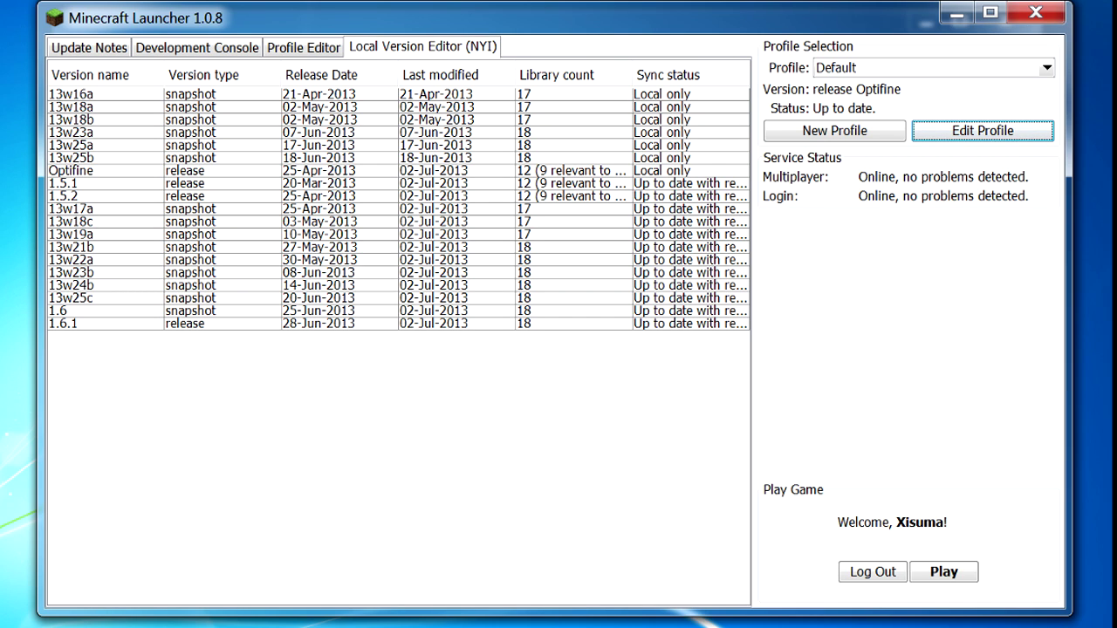
pyautogui.click(71, 170)
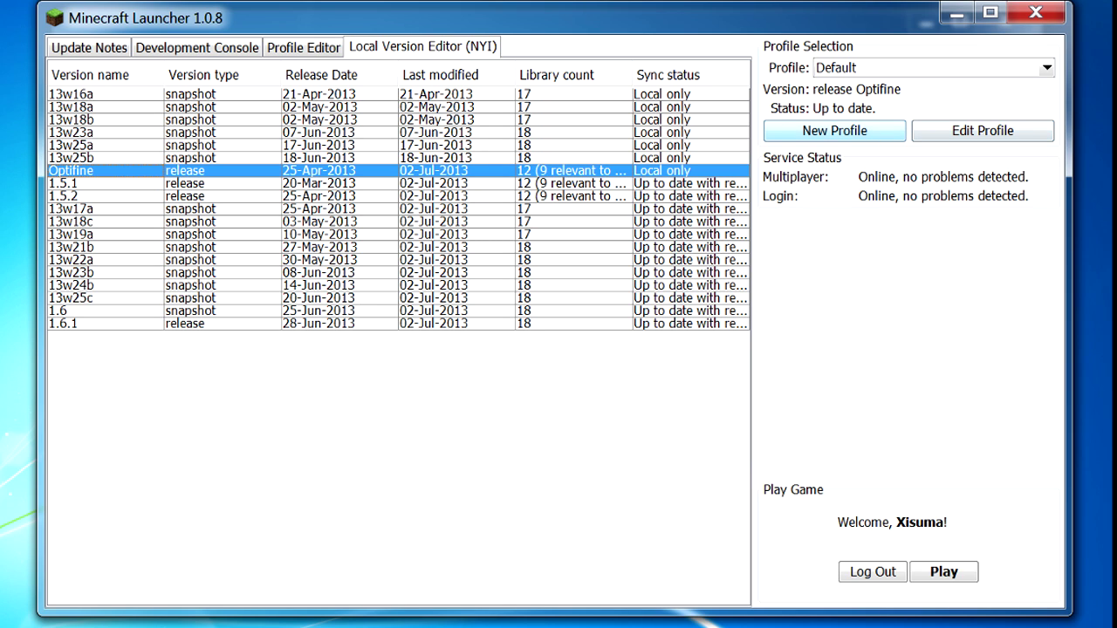
# Create and save a new profile named Optifine that uses release Optifine, and make it the active profile
pyautogui.click(834, 130)
pyautogui.hotkey('ctrl', 'a')
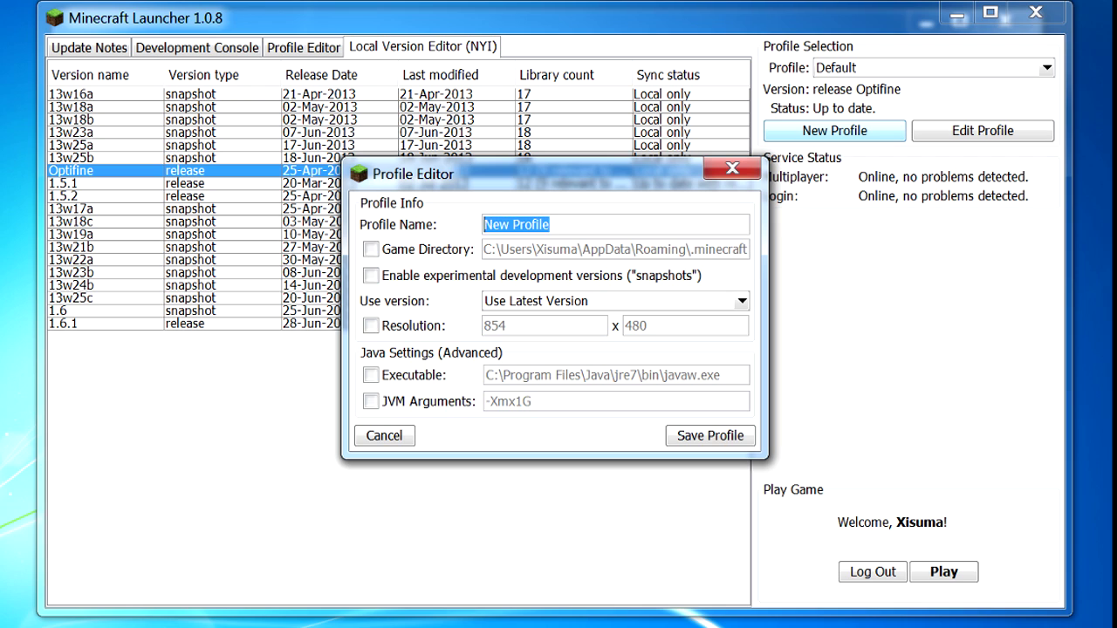
pyautogui.write('Optifine')
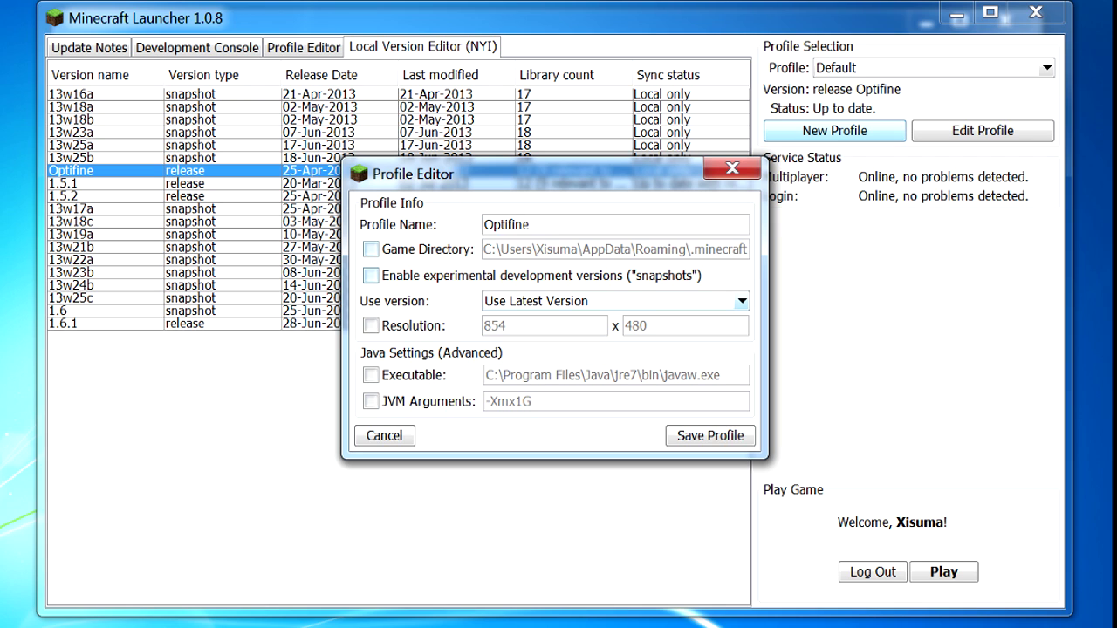
pyautogui.click(615, 301)
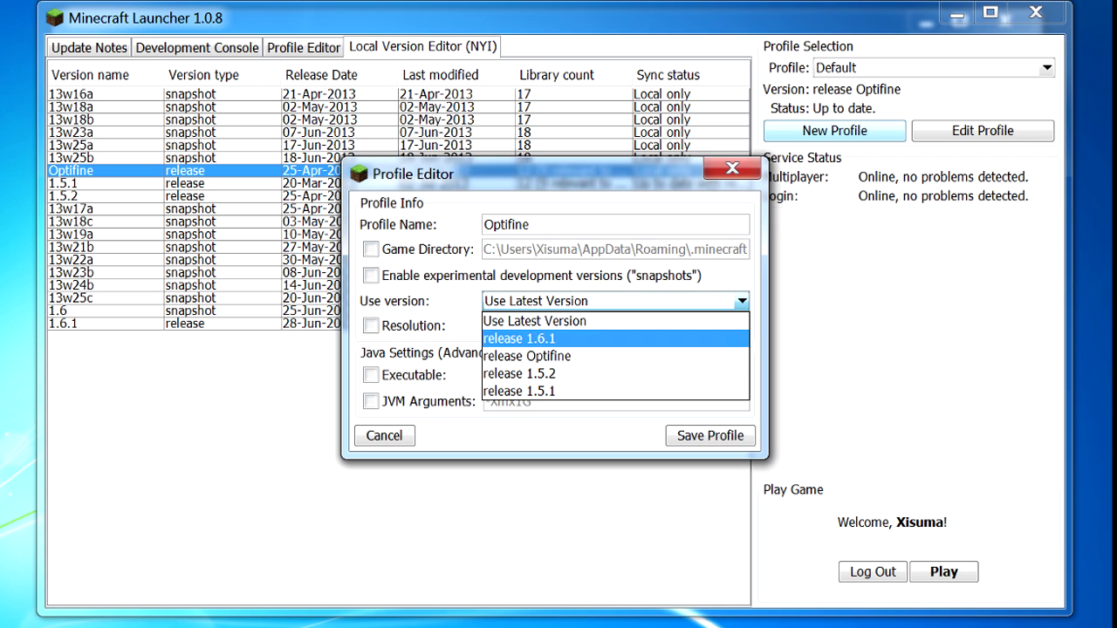
pyautogui.click(527, 355)
pyautogui.click(708, 434)
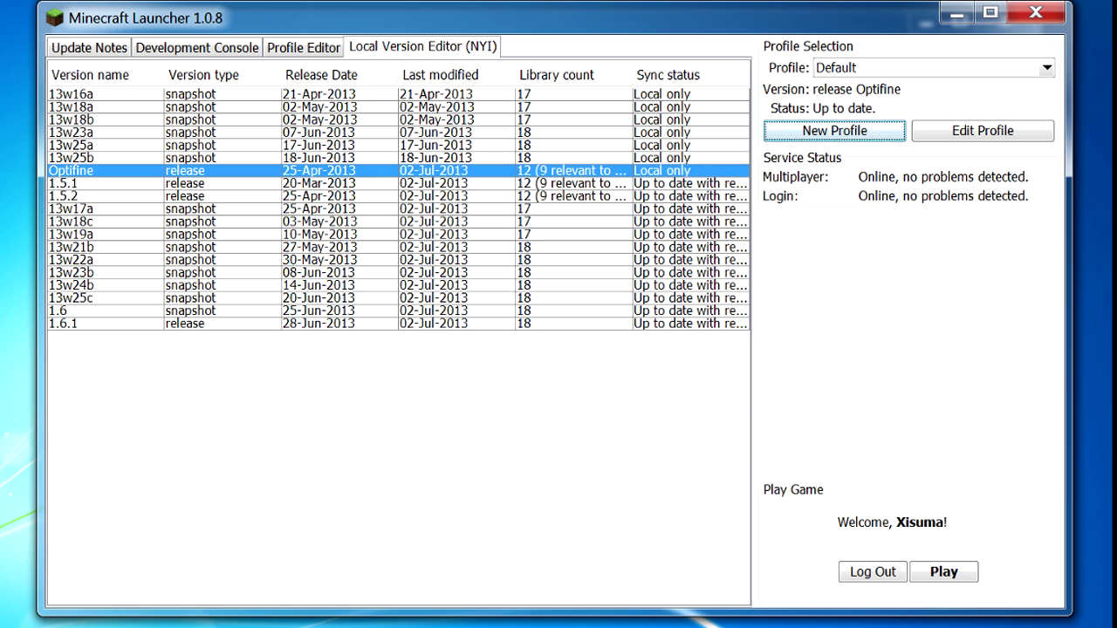
pyautogui.click(932, 67)
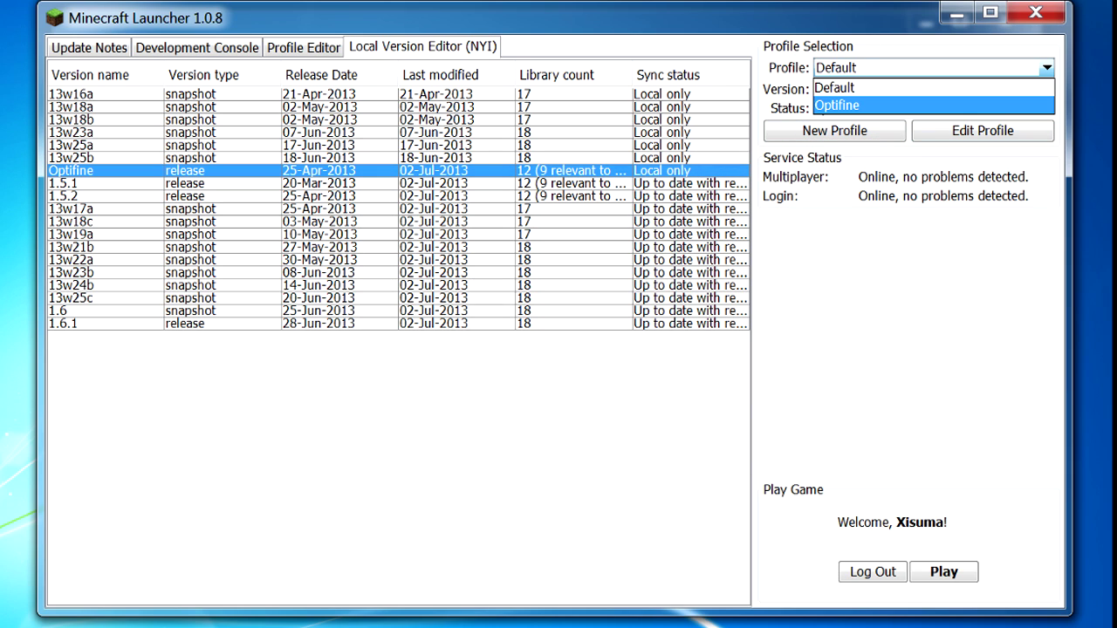
pyautogui.press('Return')
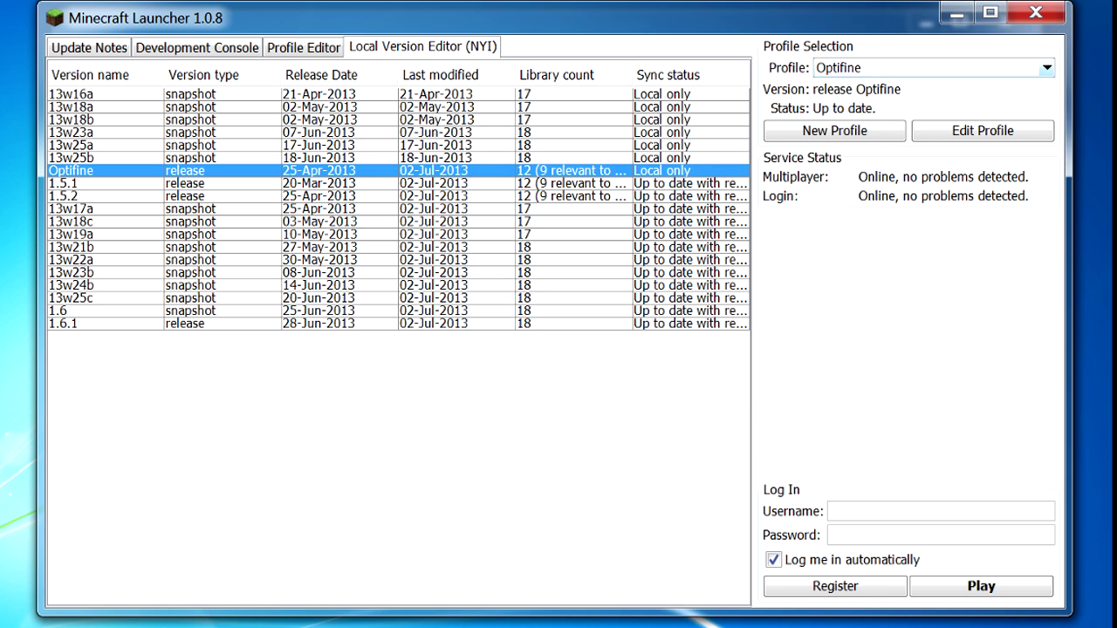